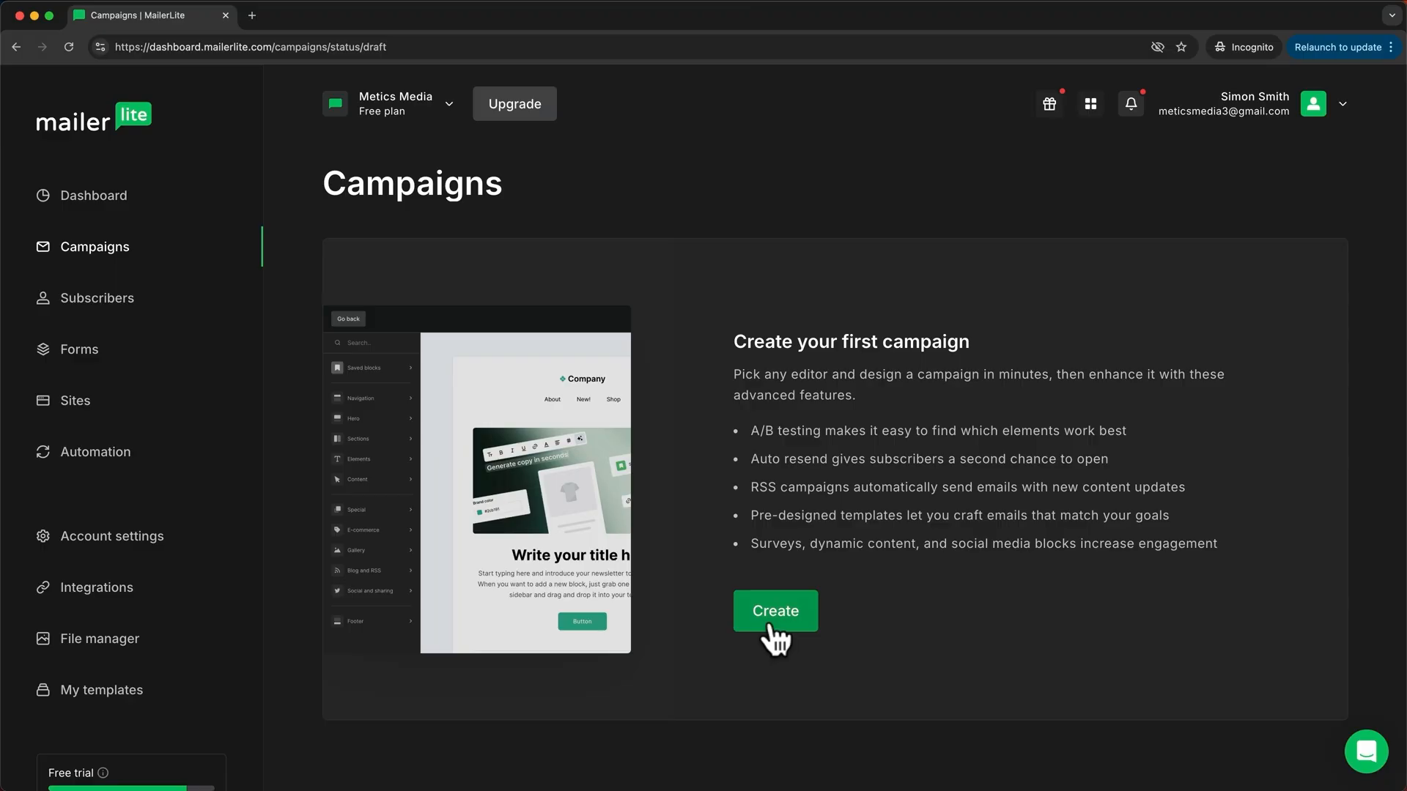
Step: Create a regular campaign and name it "Newsletter #1"
left_click(773, 630)
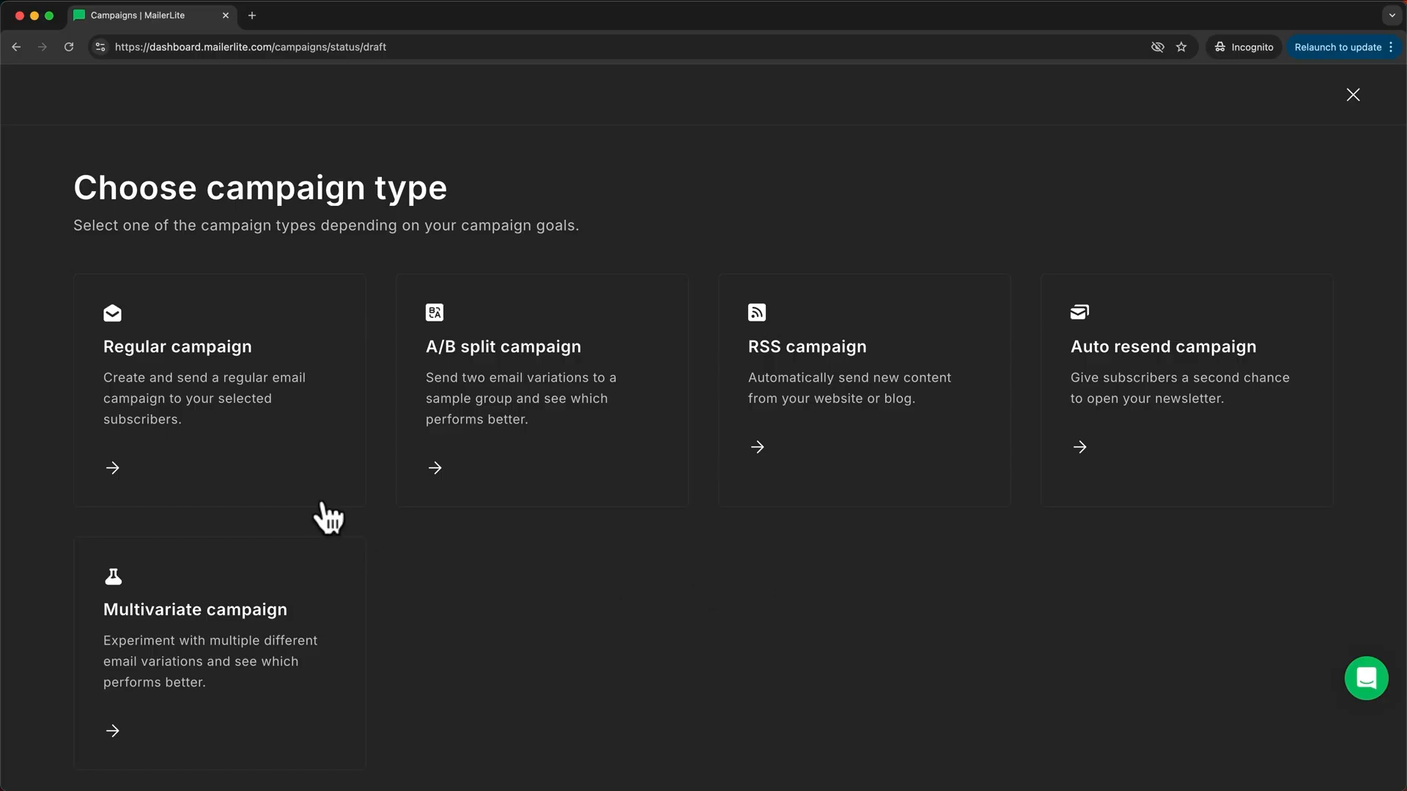
left_click(173, 486)
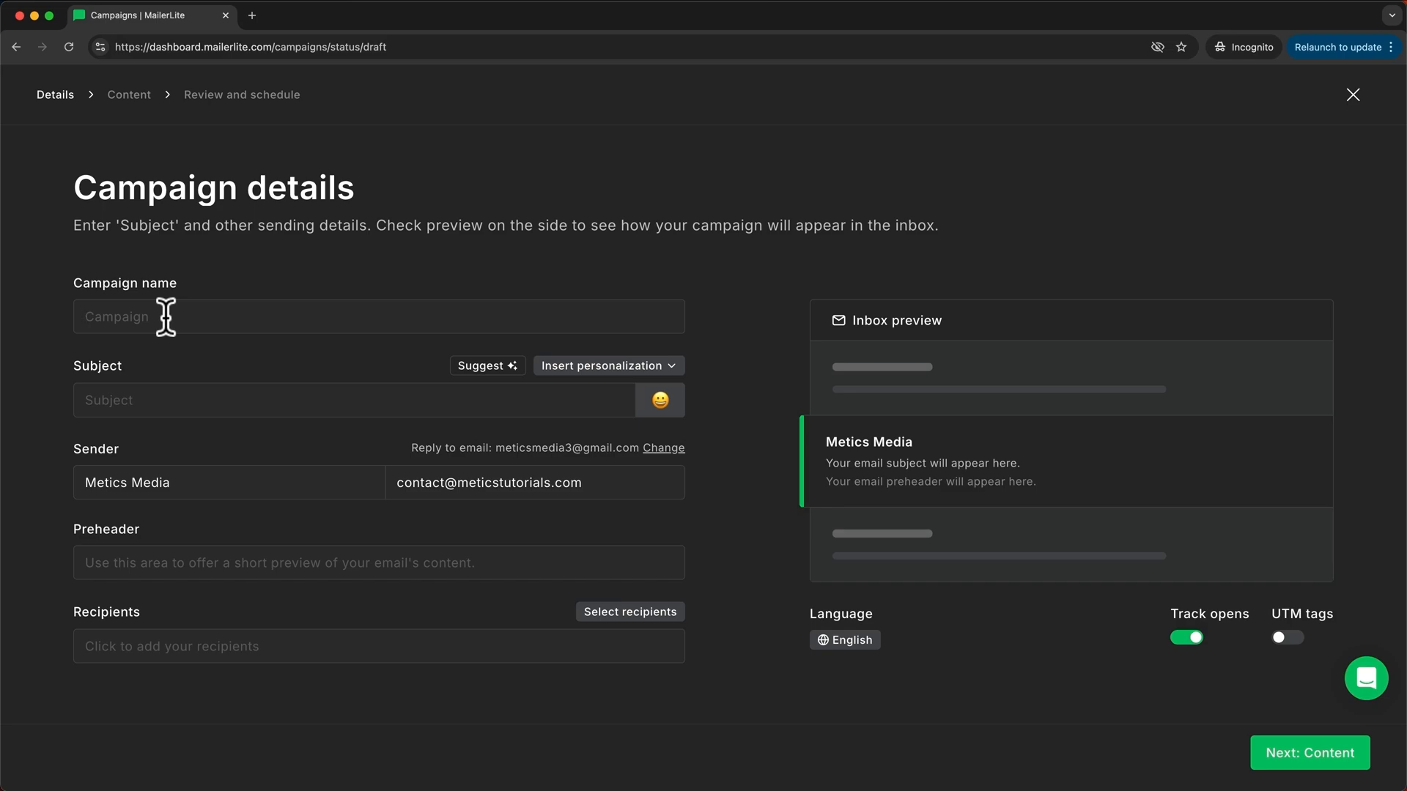
type("Newsletetter #1")
Step: Set the campaign subject to "How I doubled my Youtube Views using this simple Hack", ending with a rocket emoji
left_click(146, 402)
type("How I doubled my Youtube Views using this simple Hack")
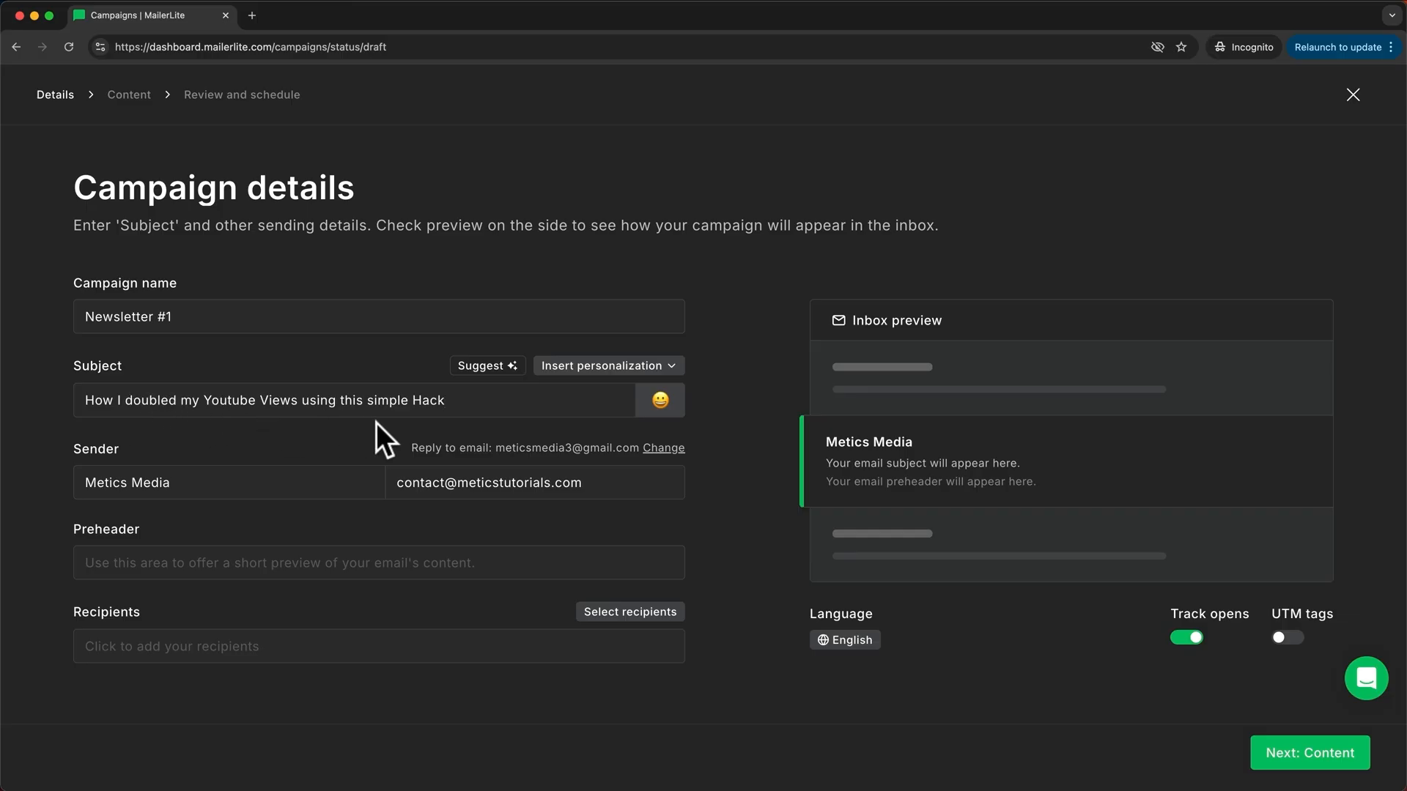
left_click(660, 402)
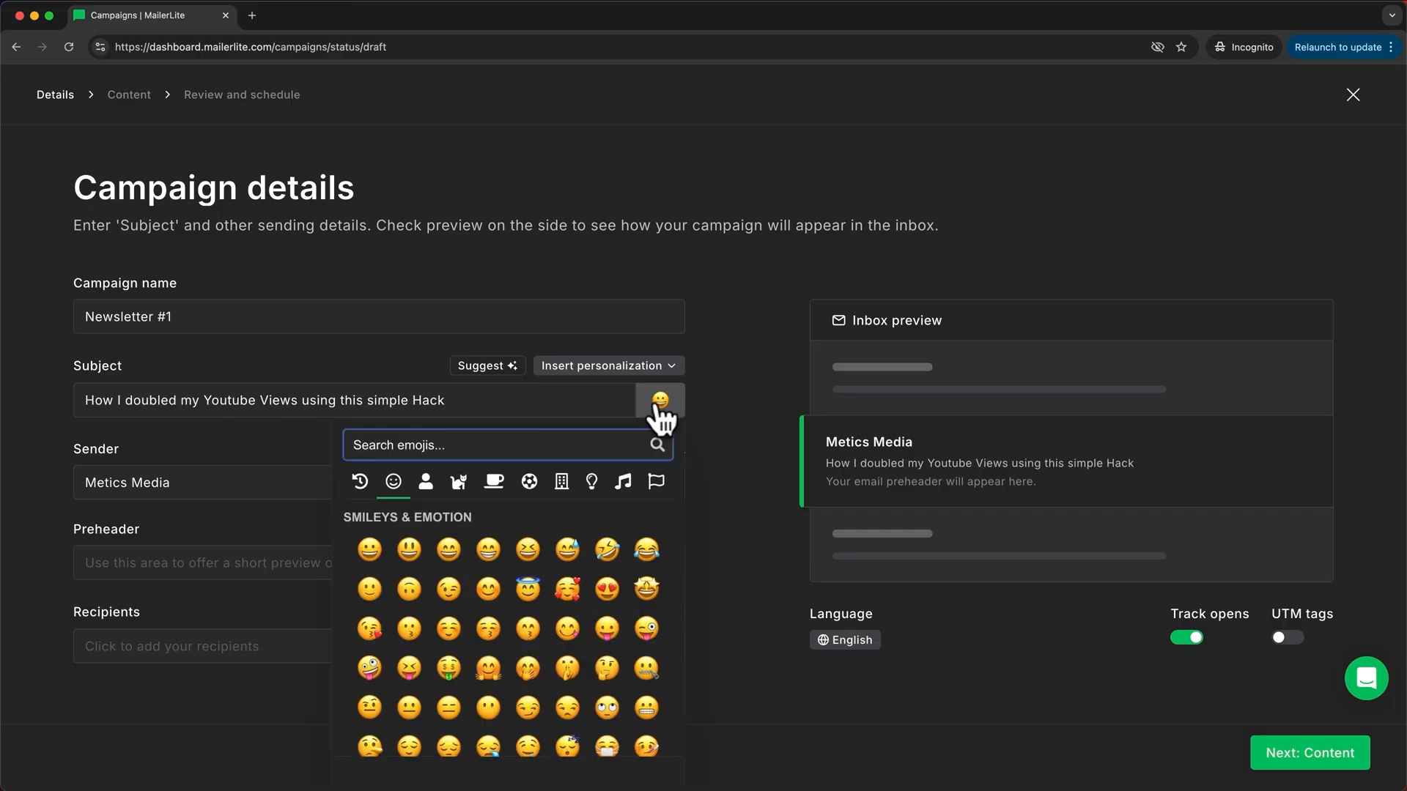
type("rock")
left_click(371, 480)
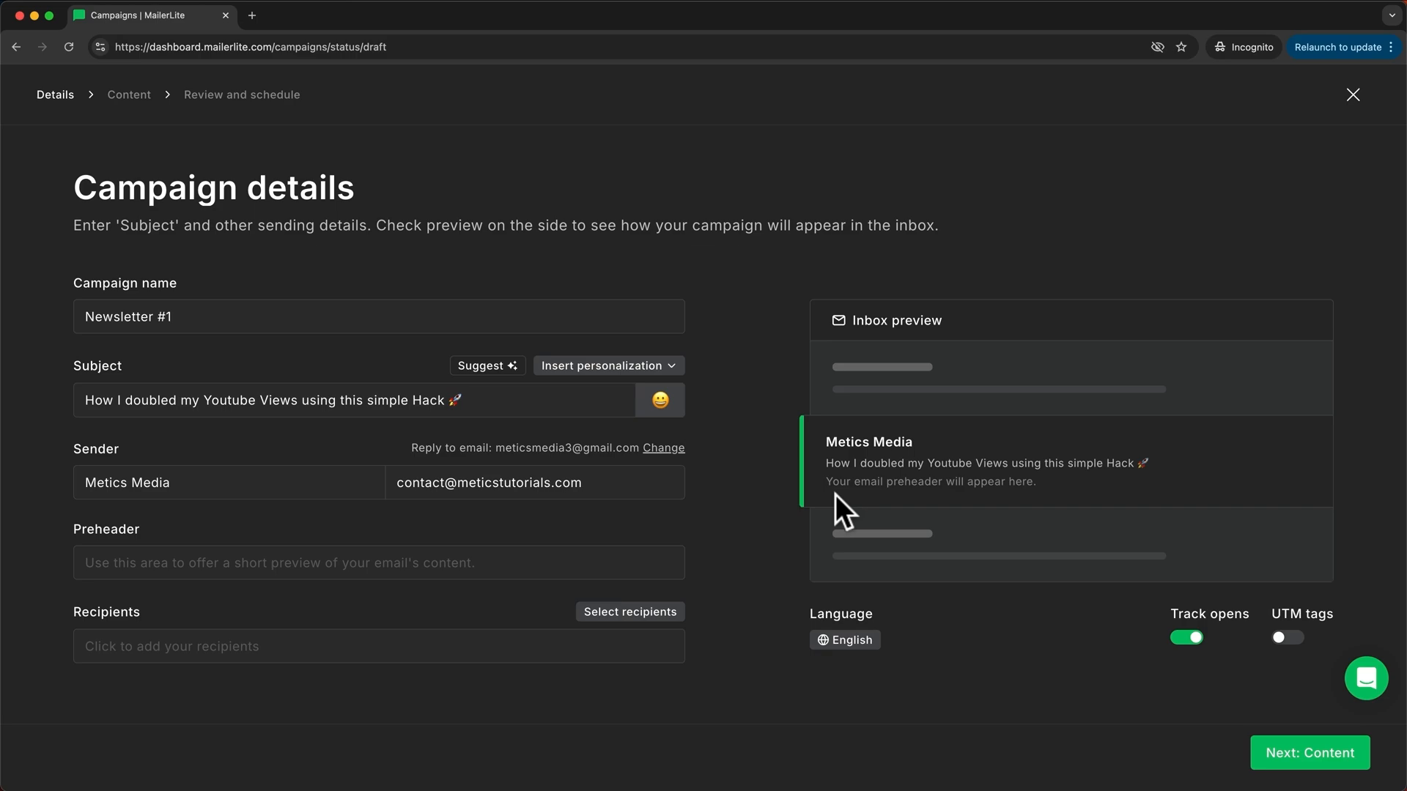
left_click_drag(200, 482, 82, 484)
left_click(437, 512)
left_click_drag(398, 484, 588, 485)
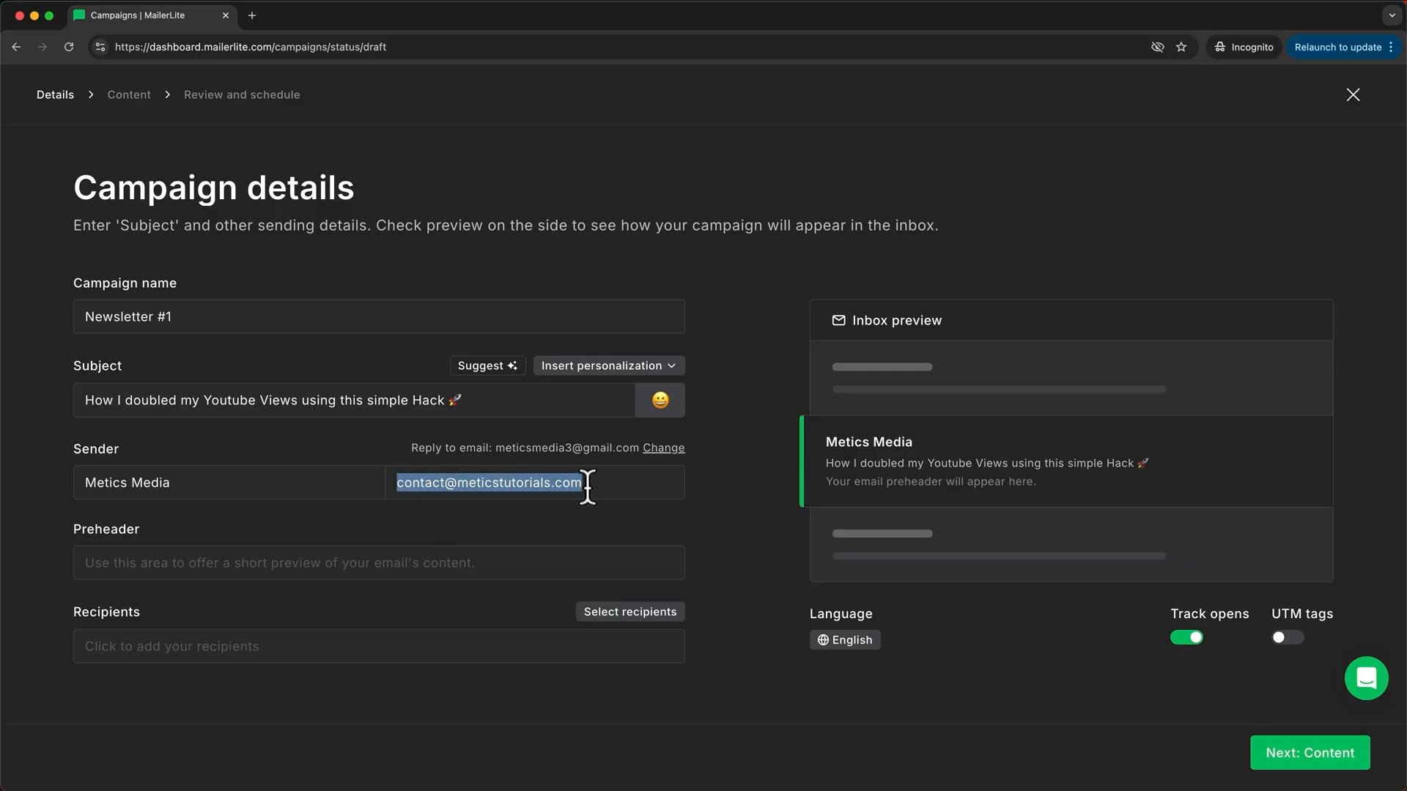
left_click(549, 483)
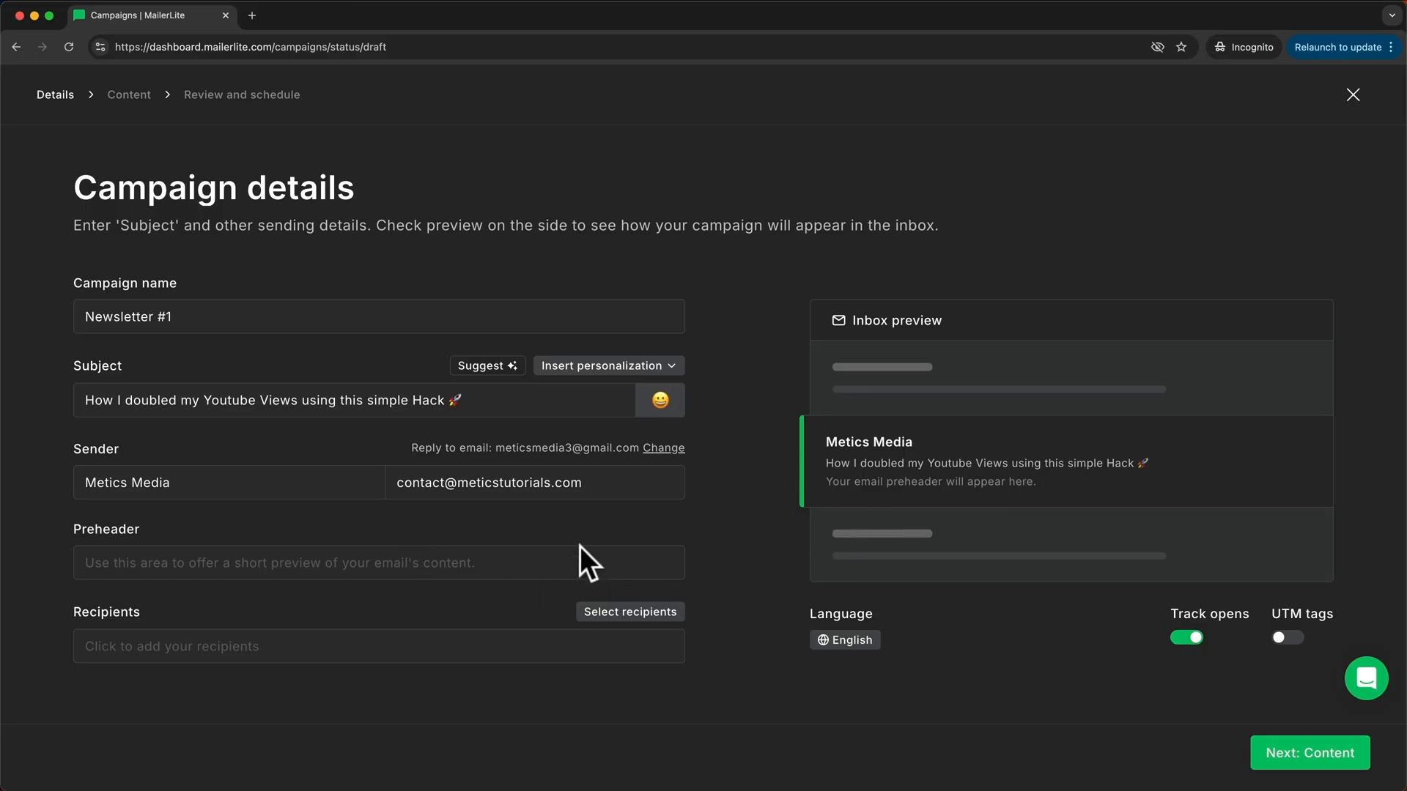
Step: Set the campaign preheader to "Step 1: Open up your youtube studio..."
left_click(273, 563)
type("Step 1: Open up your youtube ")
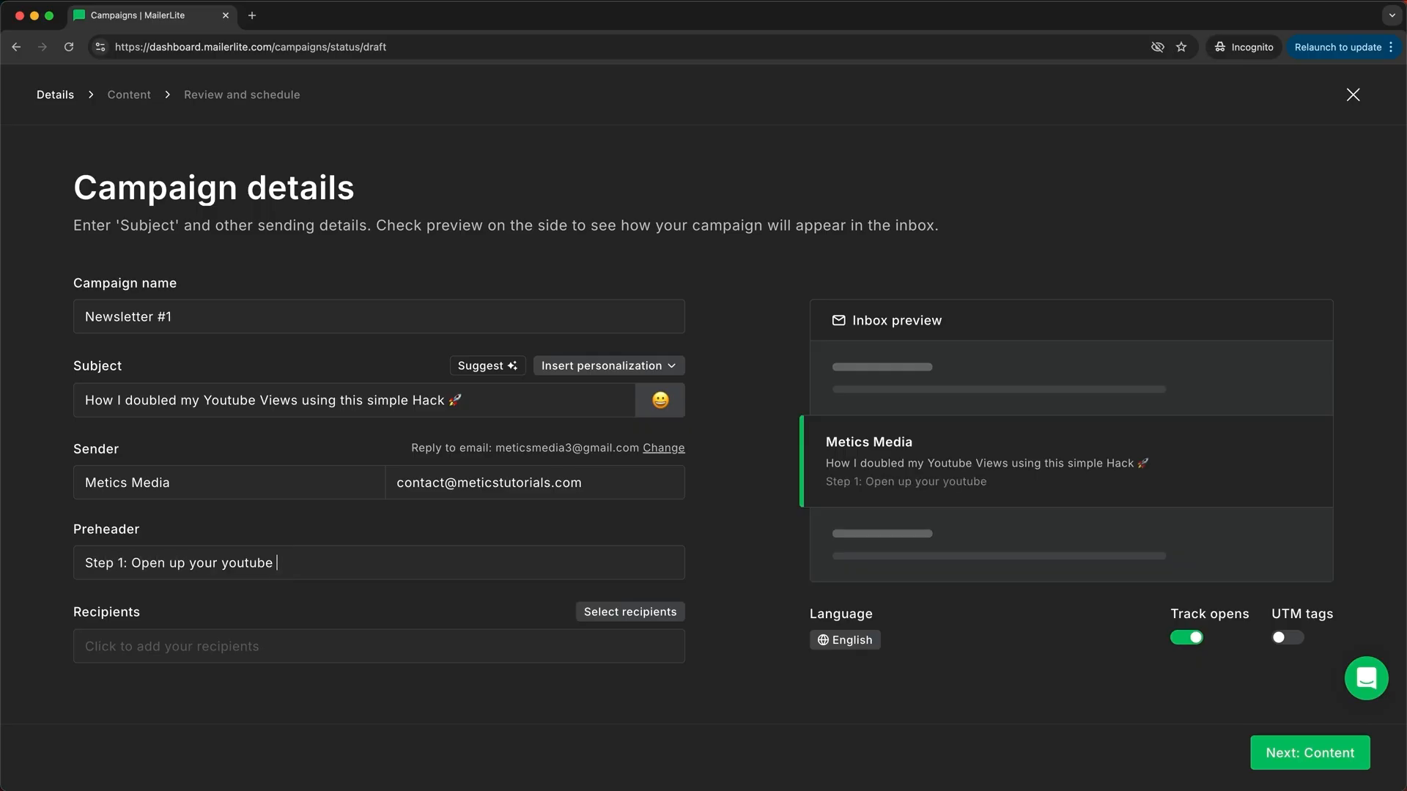
type("studio...")
Step: Choose the Youtube Subscribers group as the campaign's recipients and continue to the content stage
left_click(327, 652)
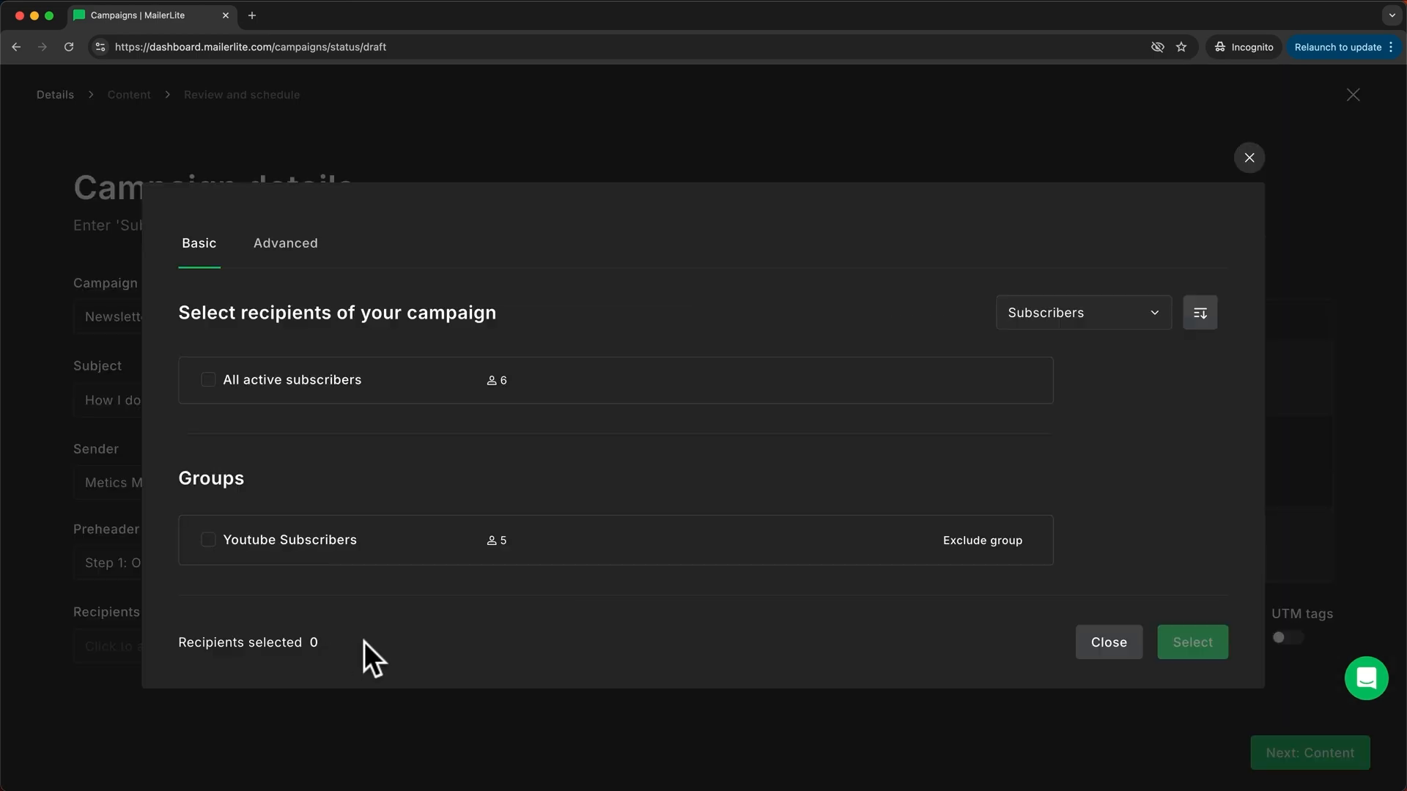
left_click(208, 541)
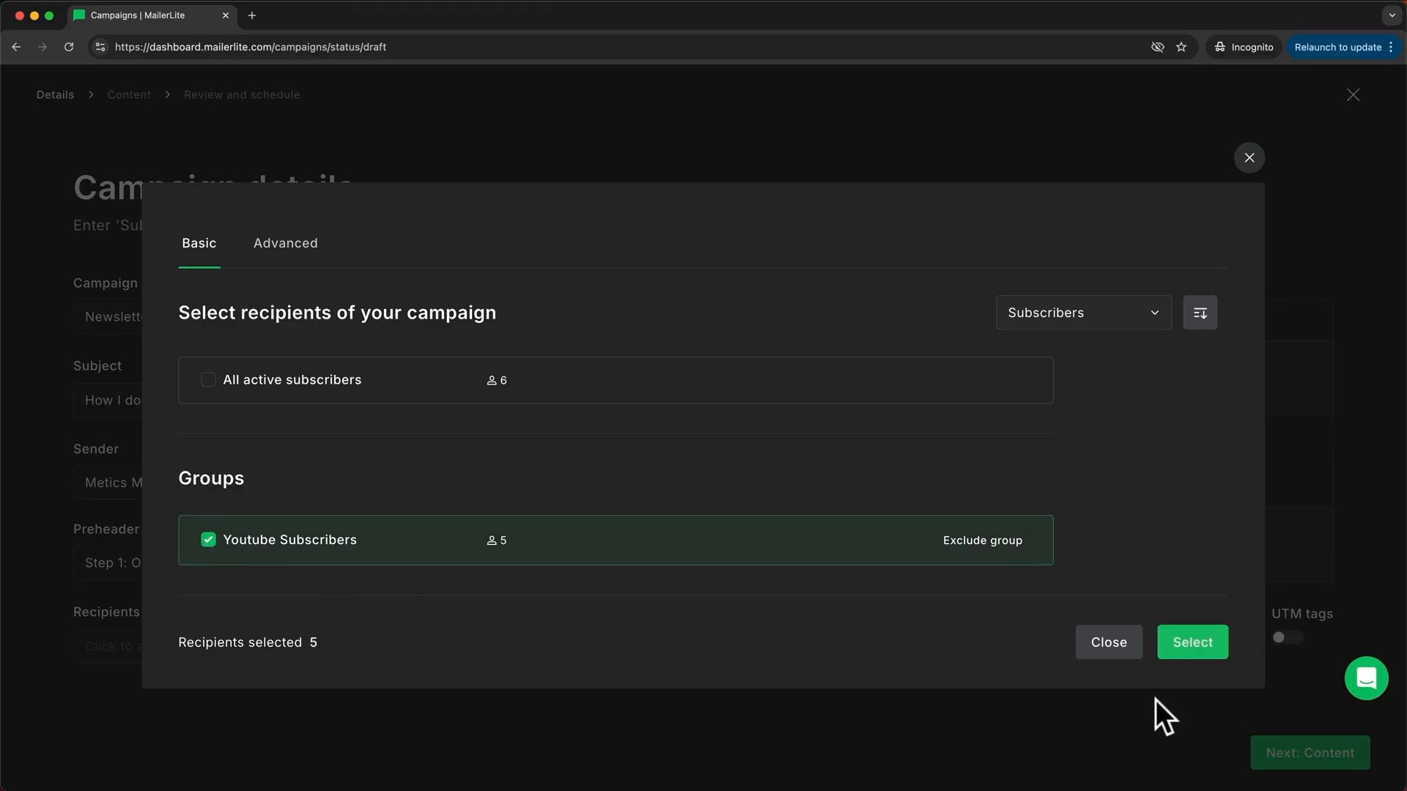
left_click(1181, 648)
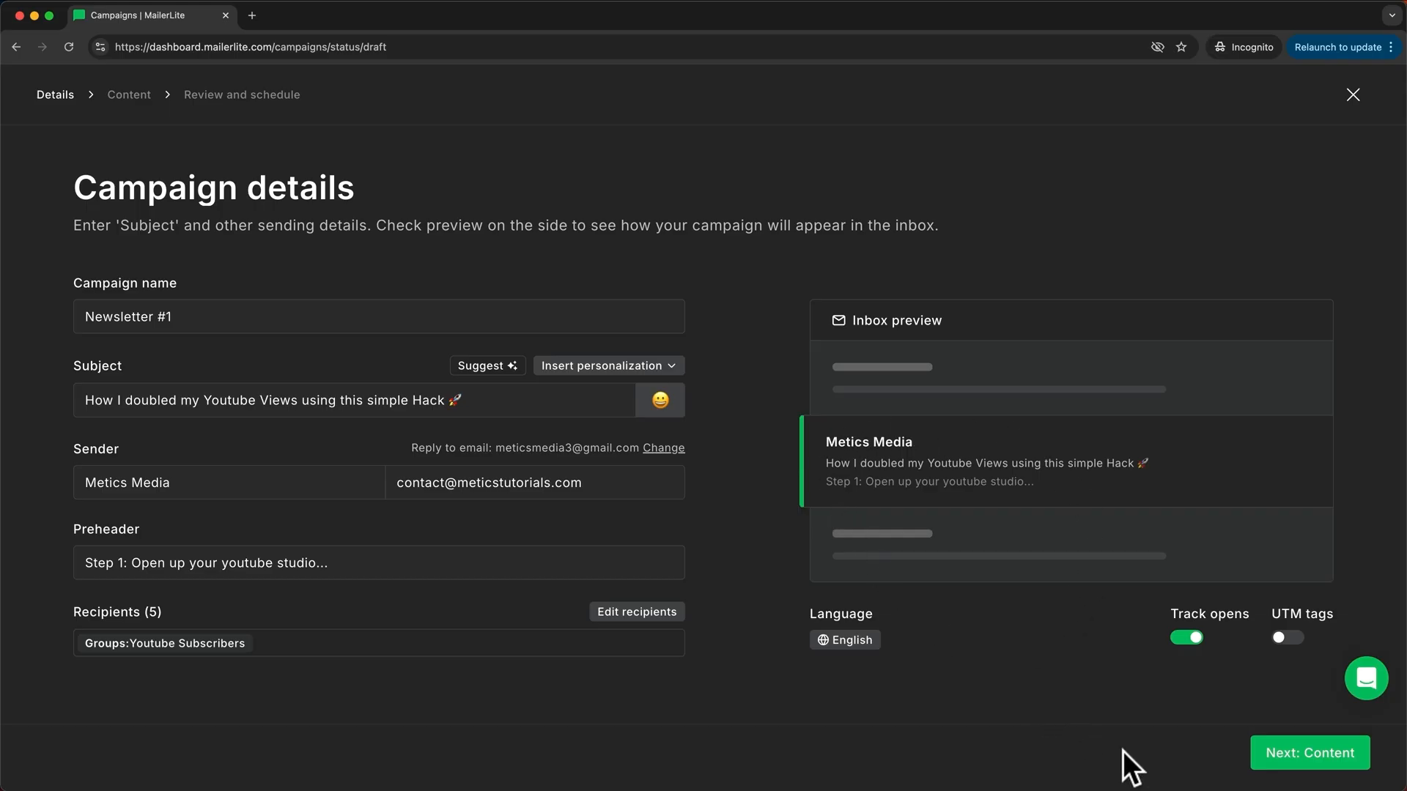
left_click(1271, 761)
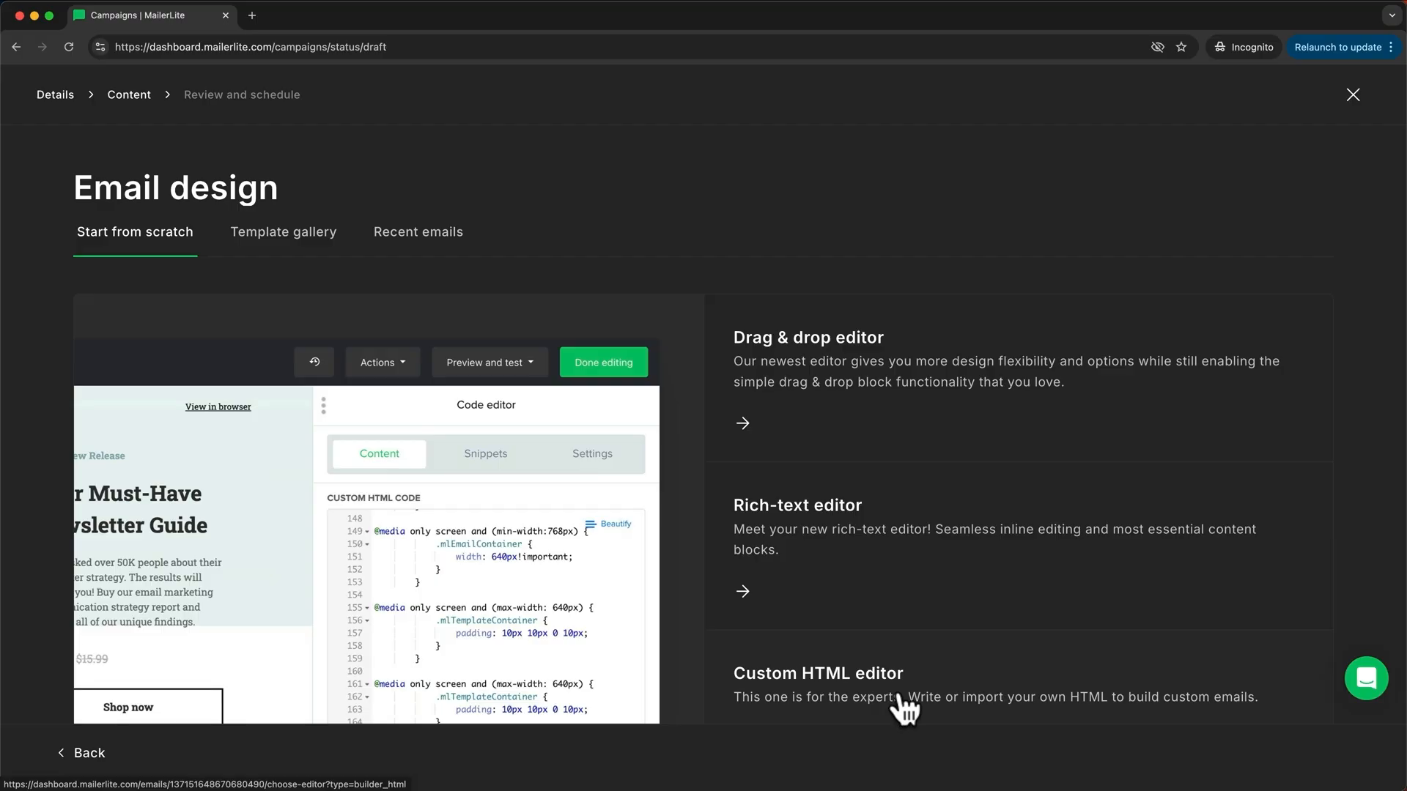
left_click(296, 244)
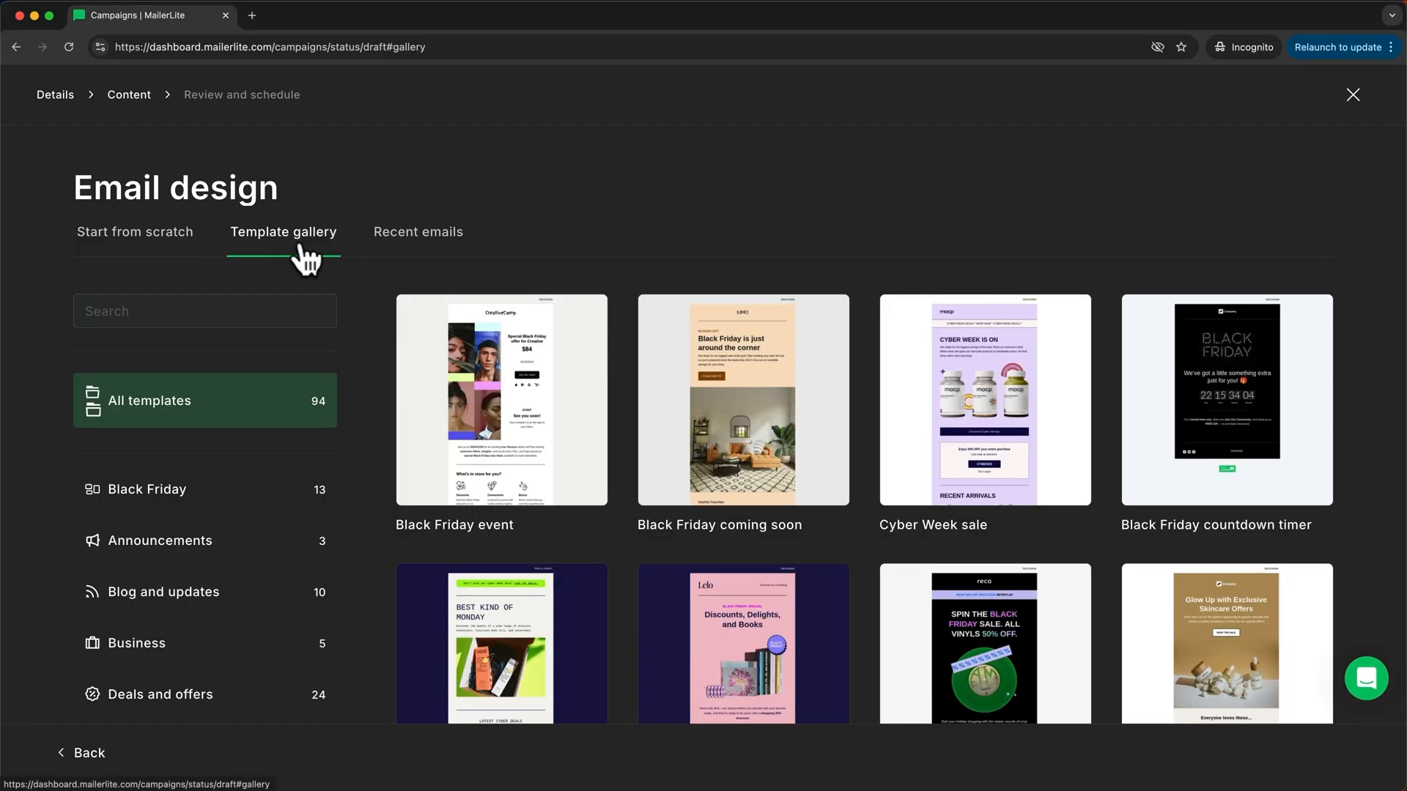
scroll(843, 434, "down", 6)
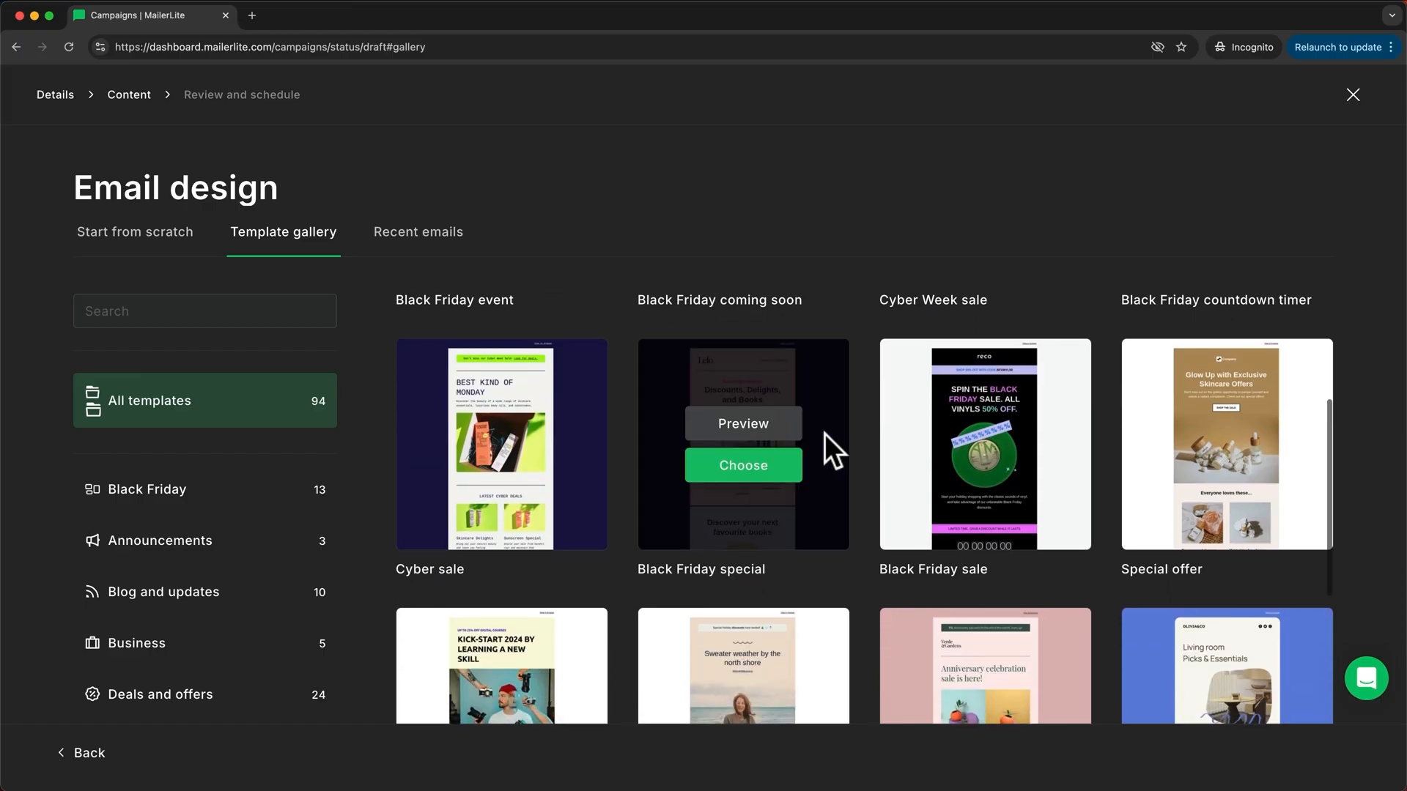
scroll(806, 513, "up", 5)
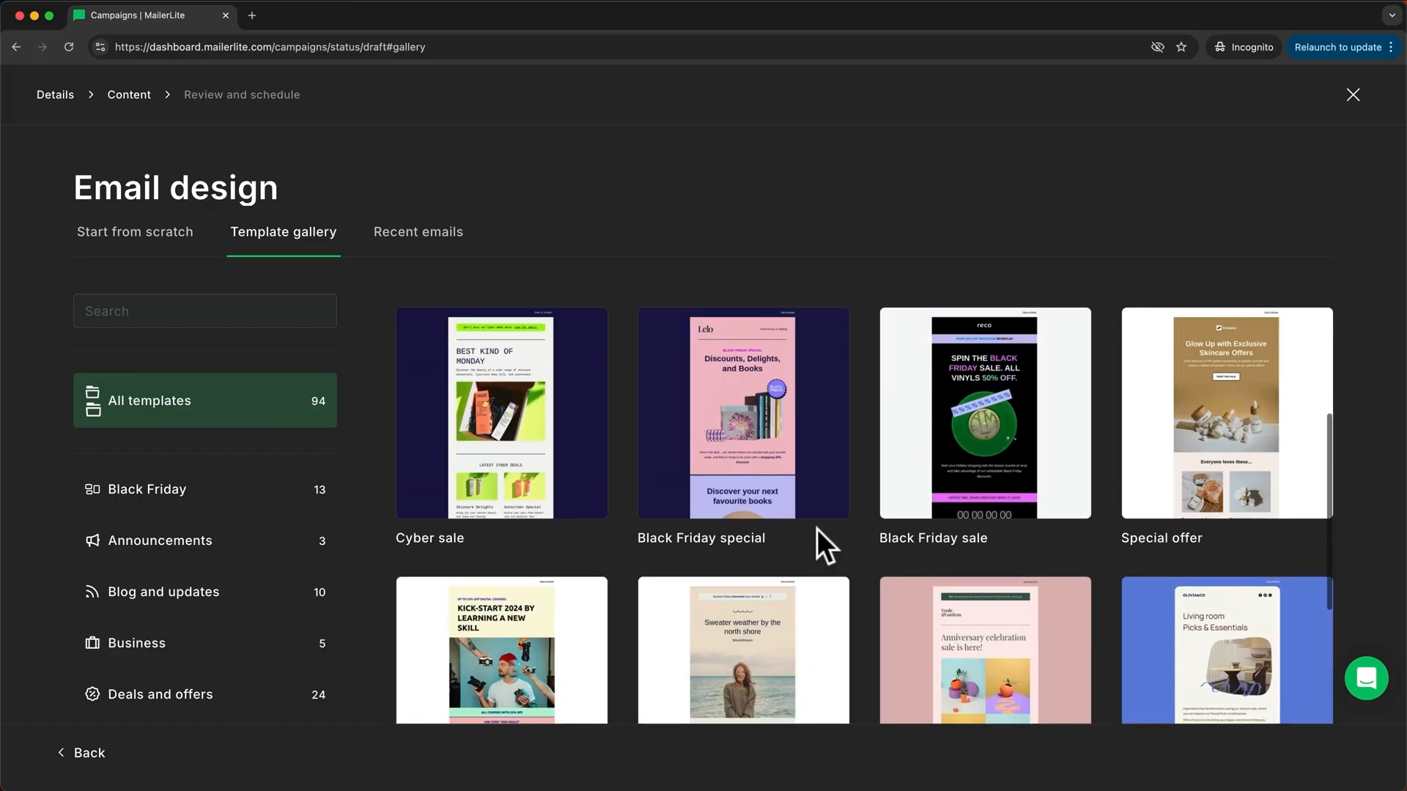
scroll(820, 531, "up", 2)
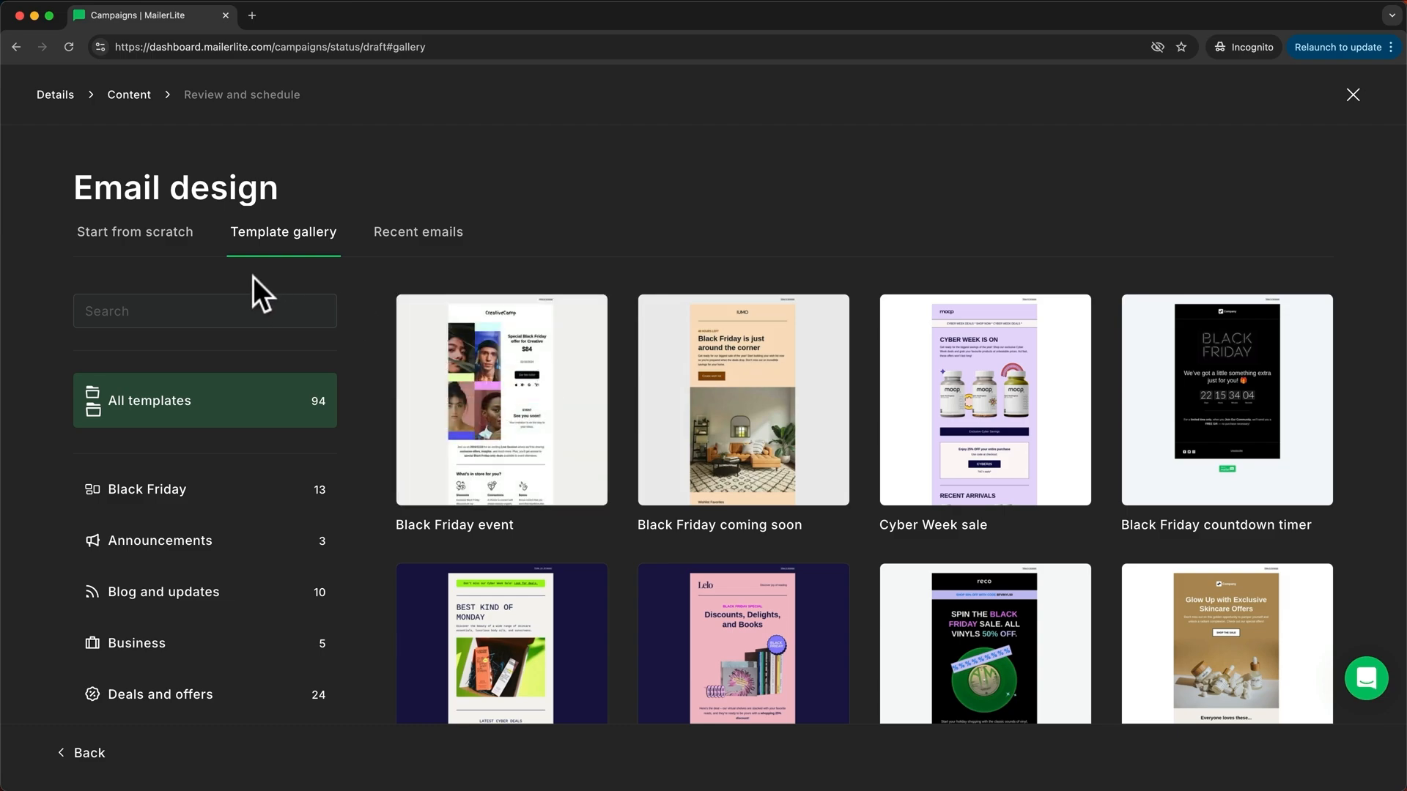
left_click(184, 249)
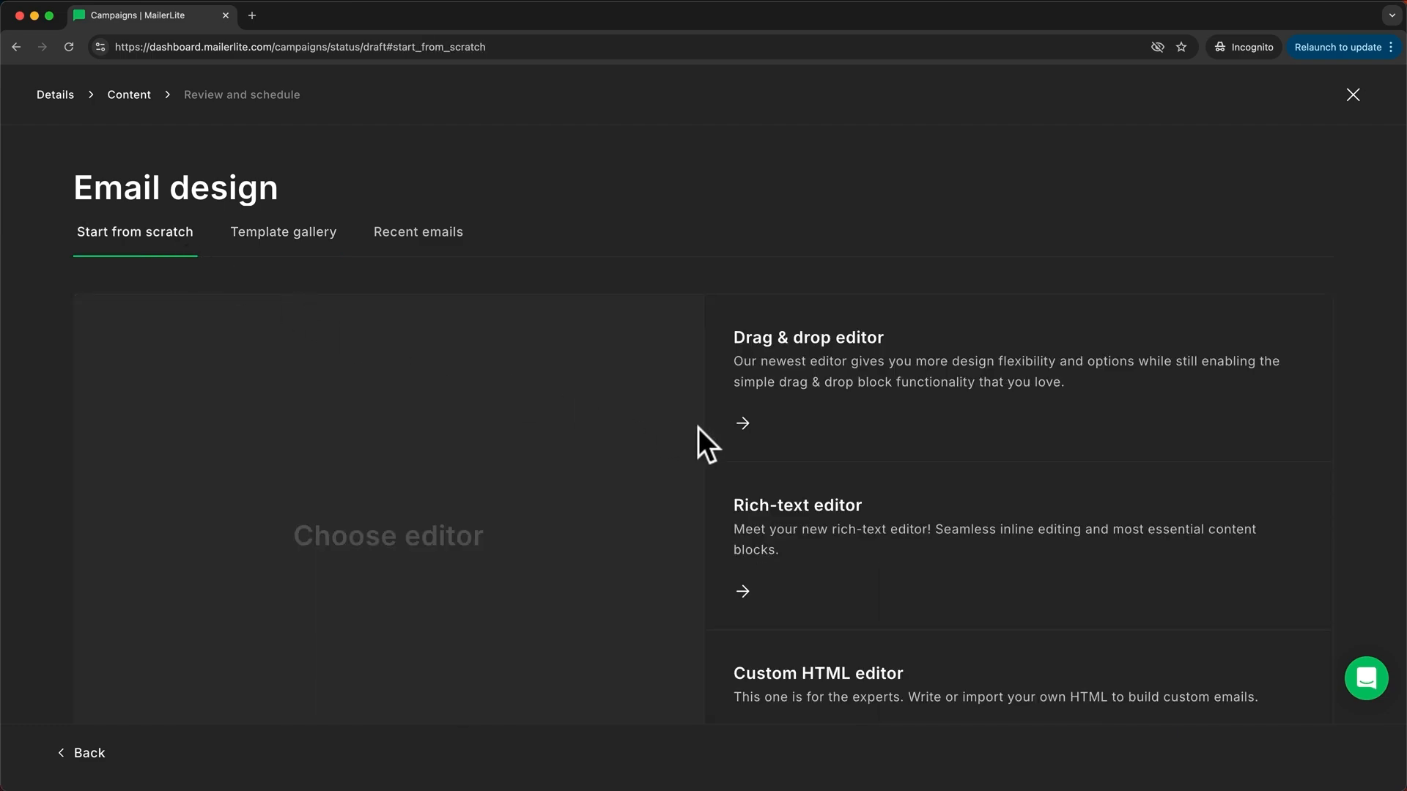
Step: Start the email design from scratch in the drag & drop editor and look over the default layout
left_click(797, 425)
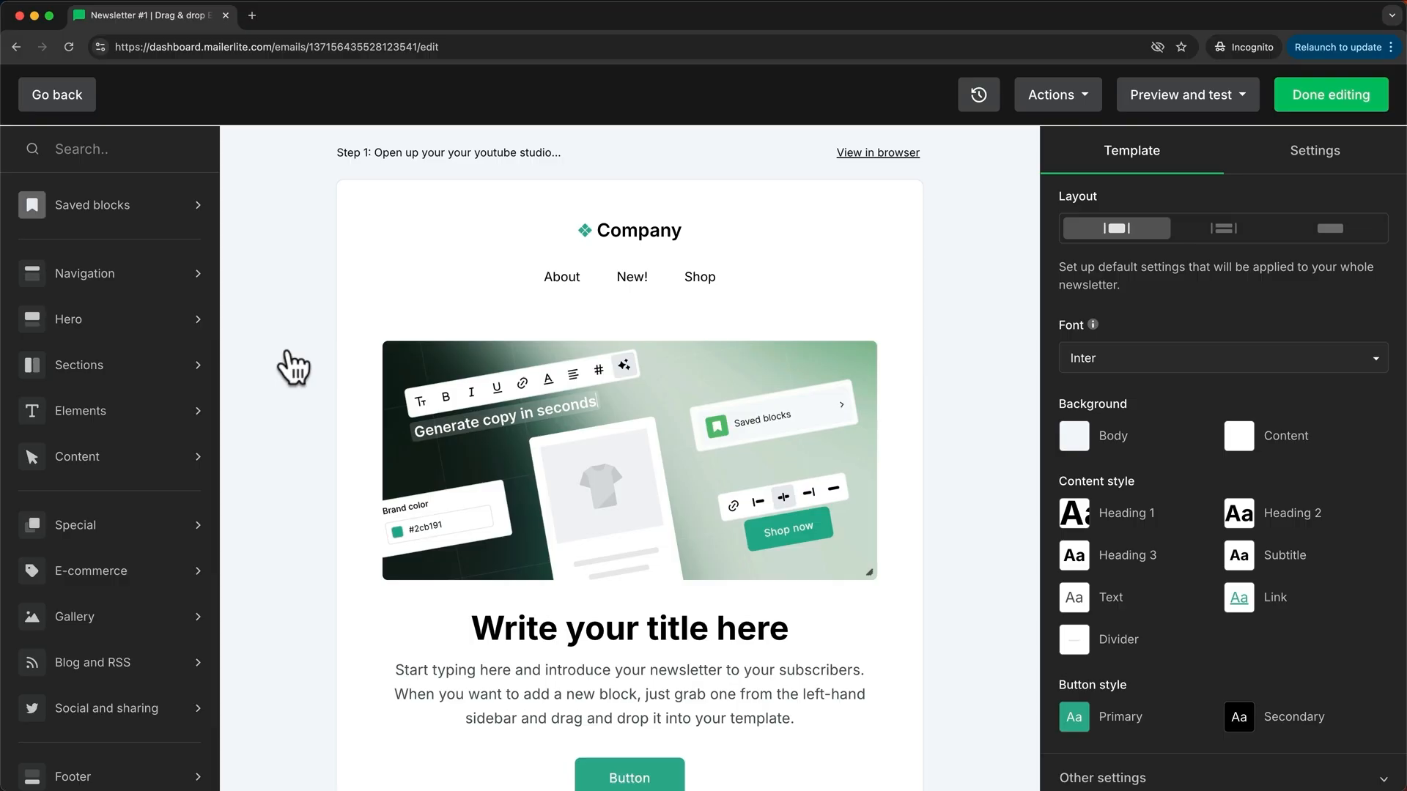
scroll(513, 440, "down", 2)
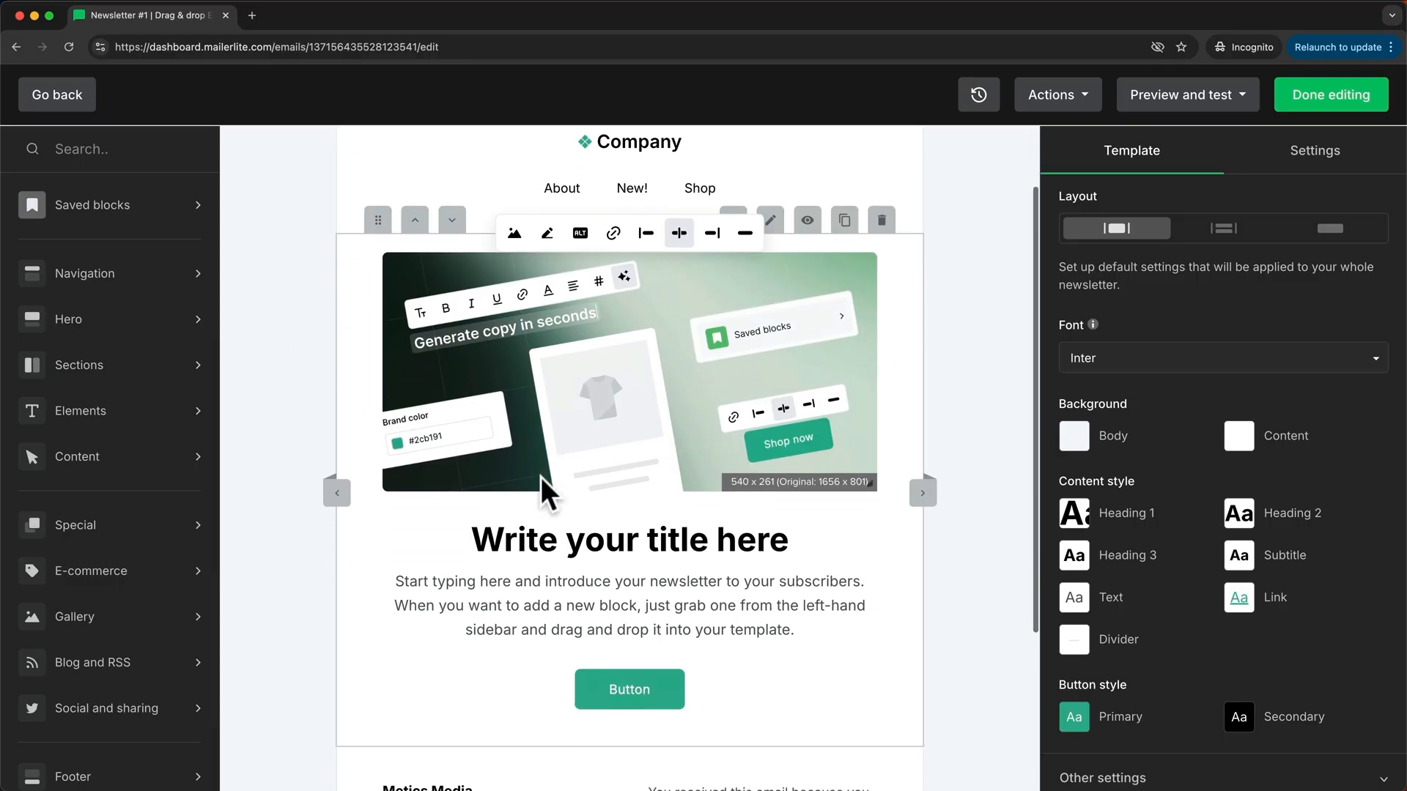
scroll(557, 513, "down", 5)
scroll(644, 606, "up", 7)
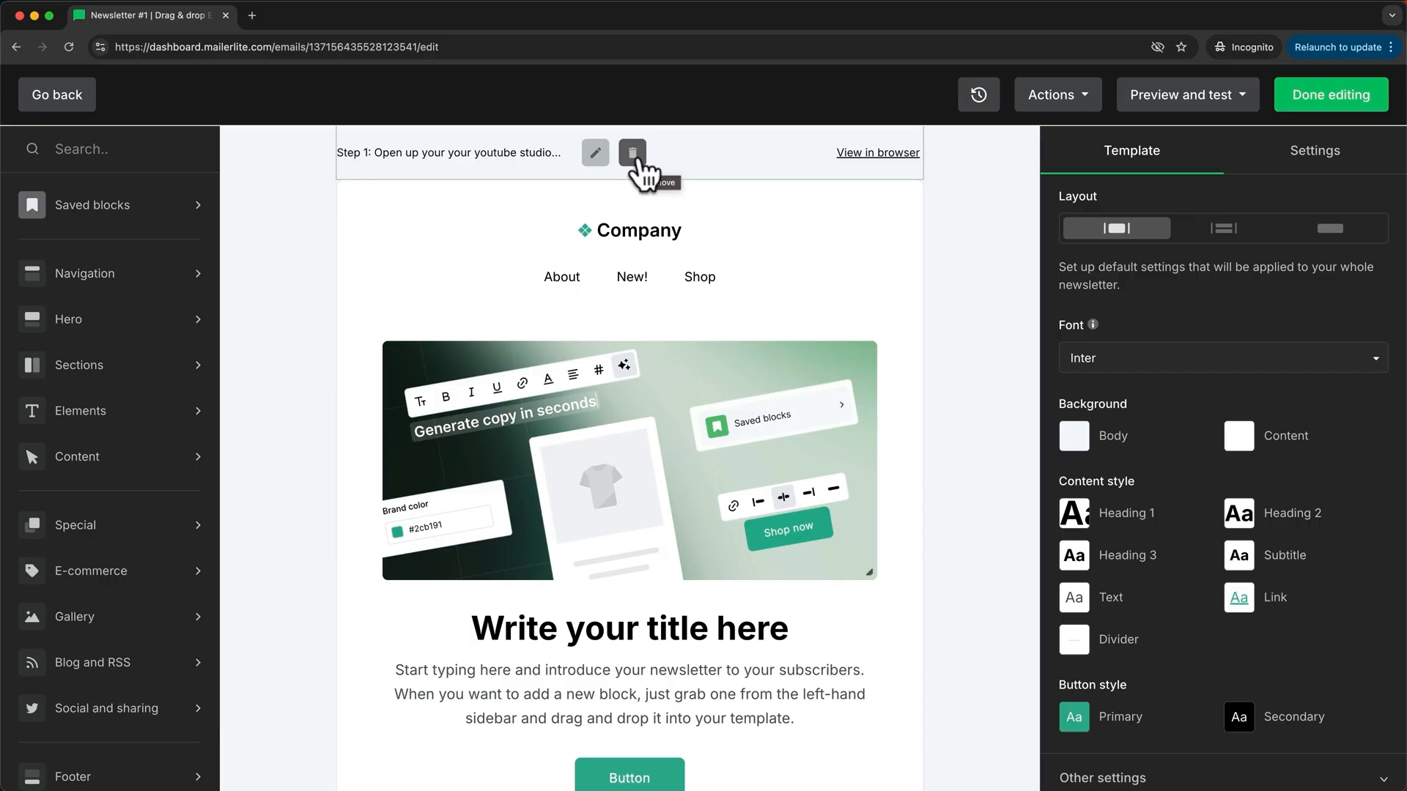
Step: Remove the preheader, the company logo and navigation block, and the hero block from the email
left_click(634, 155)
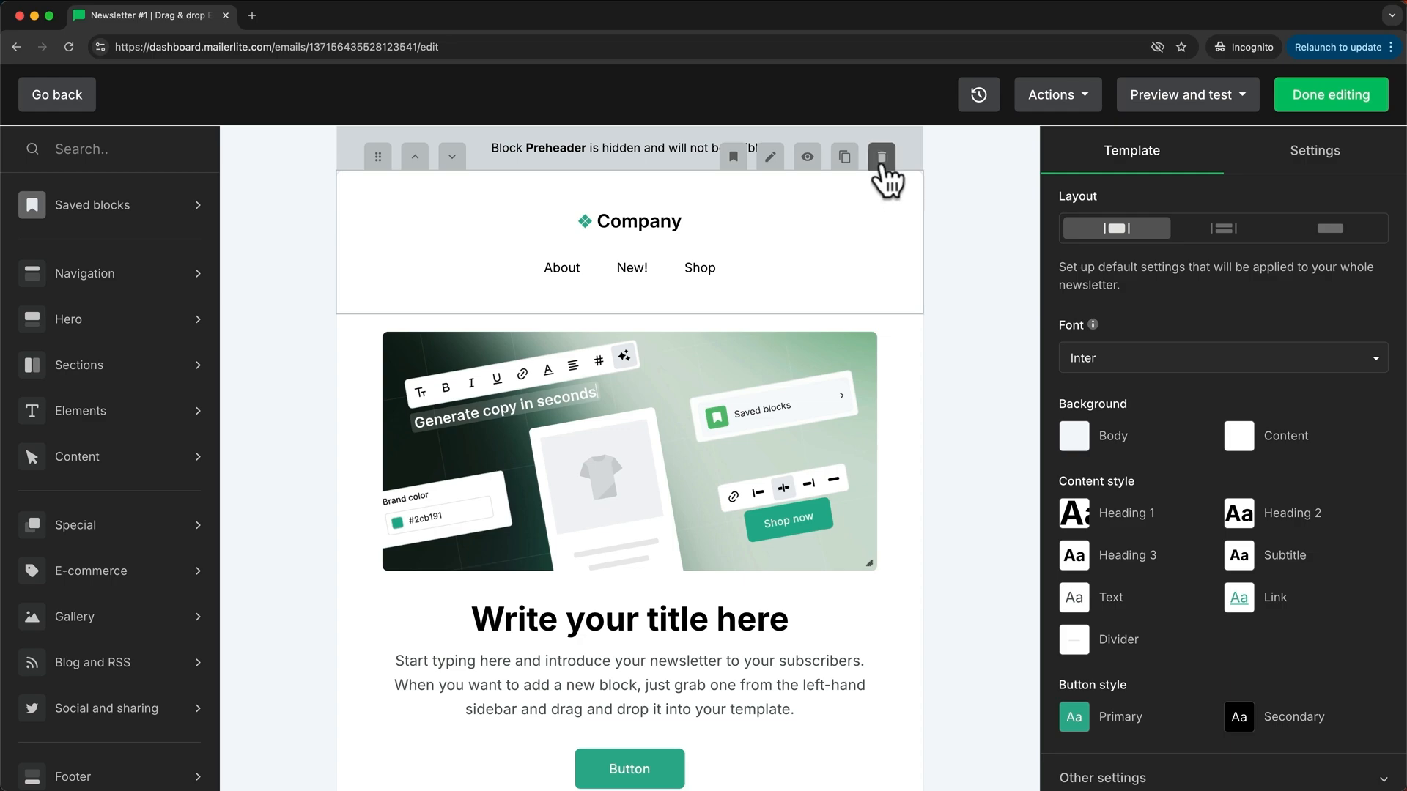
left_click(881, 156)
mouse_move(902, 300)
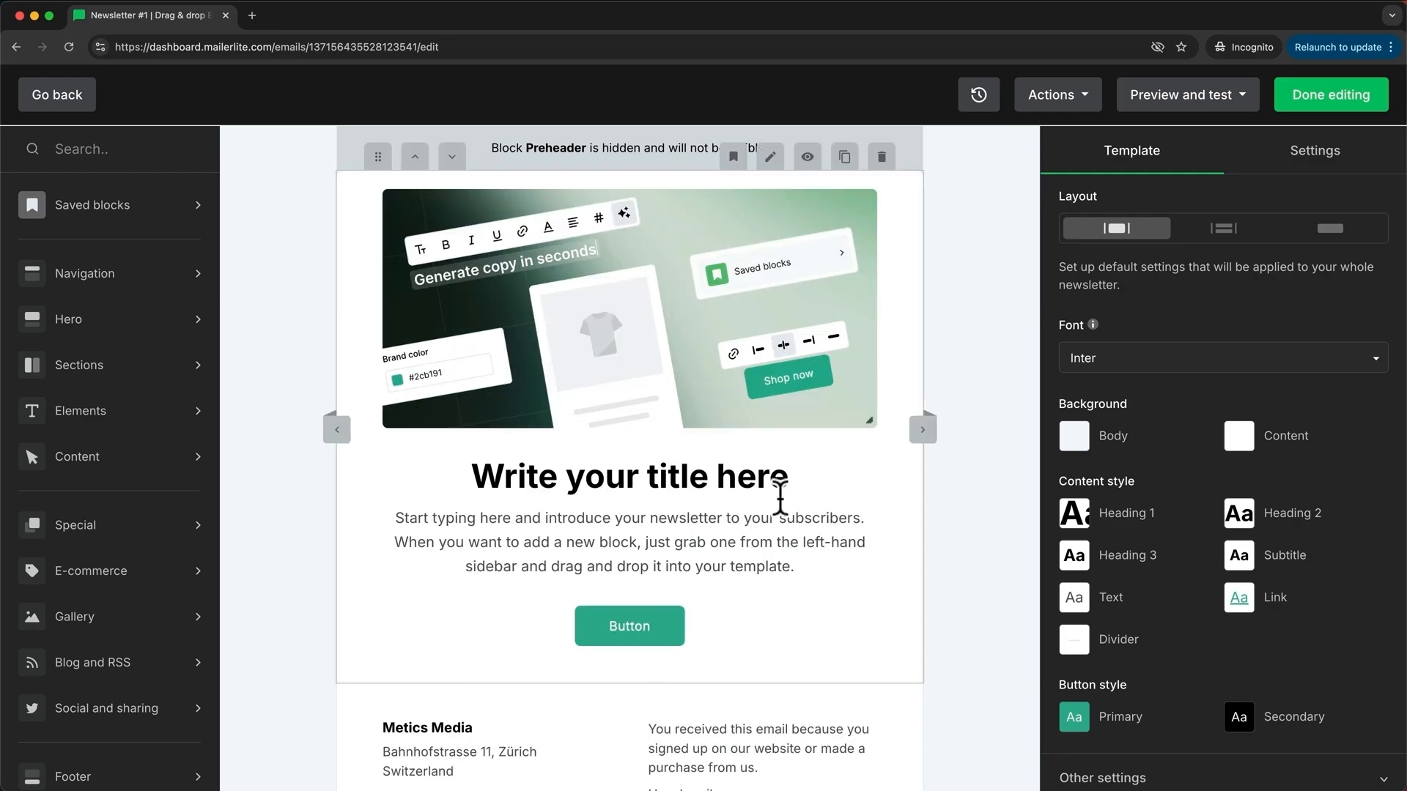
left_click(885, 165)
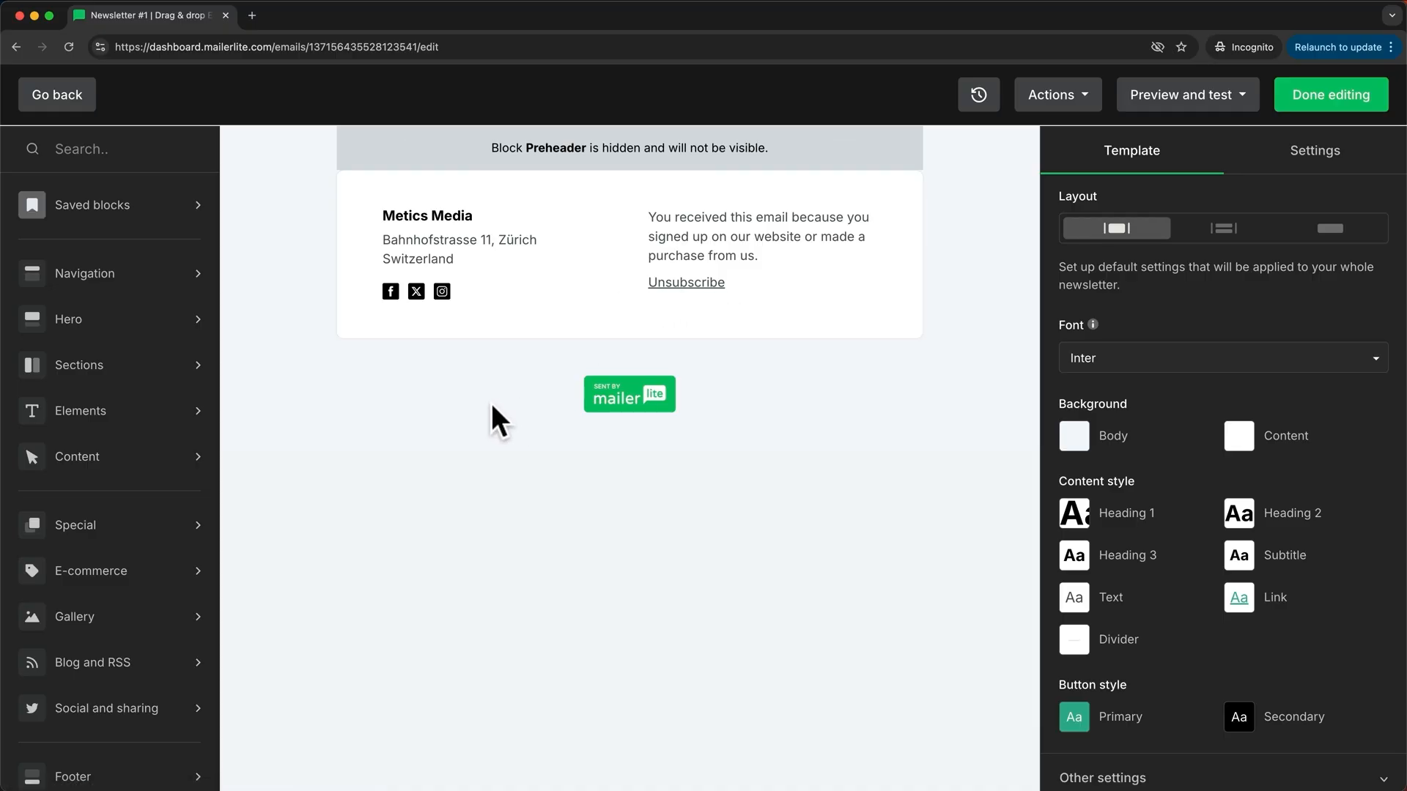
Step: Add a "Title + image content" block to the email above the footer
mouse_move(139, 330)
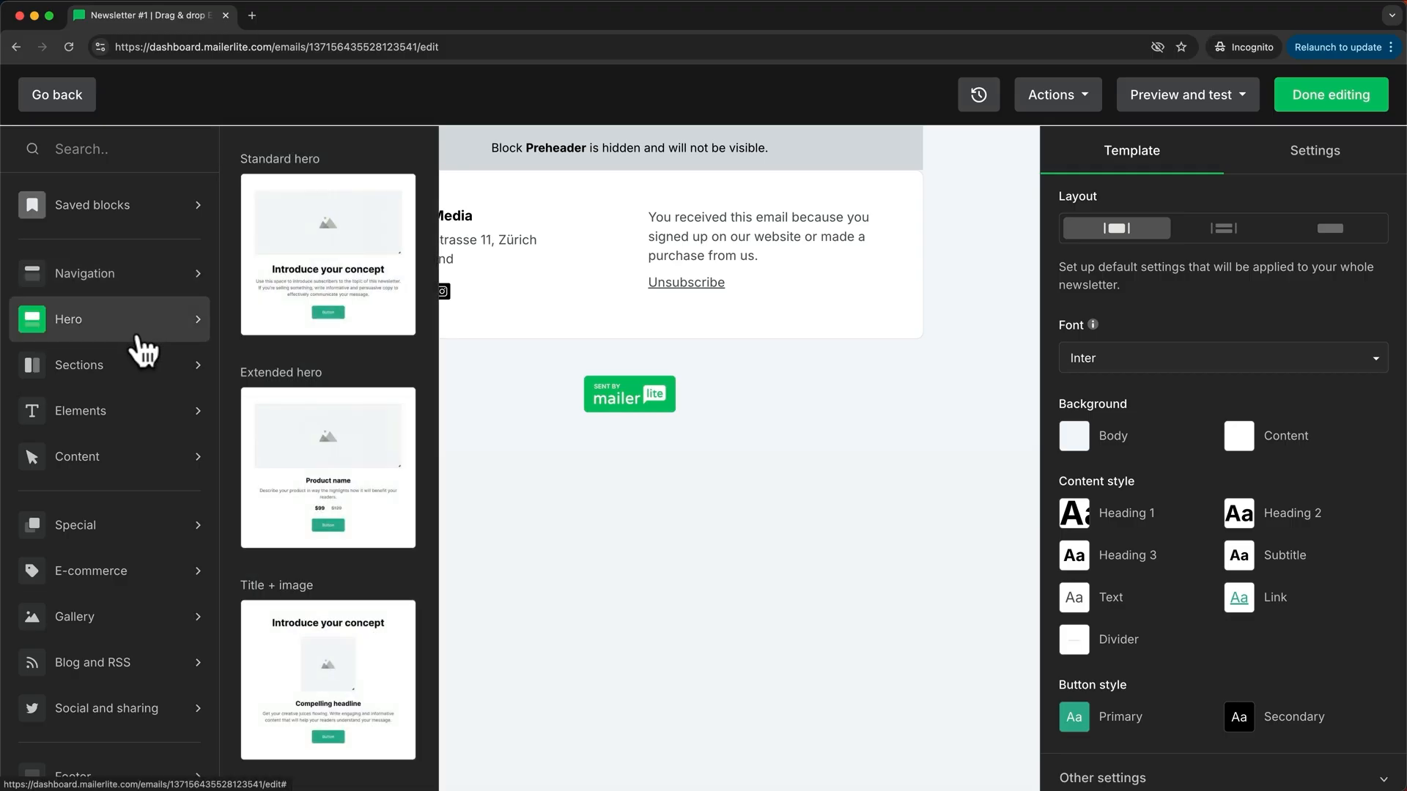
mouse_move(135, 426)
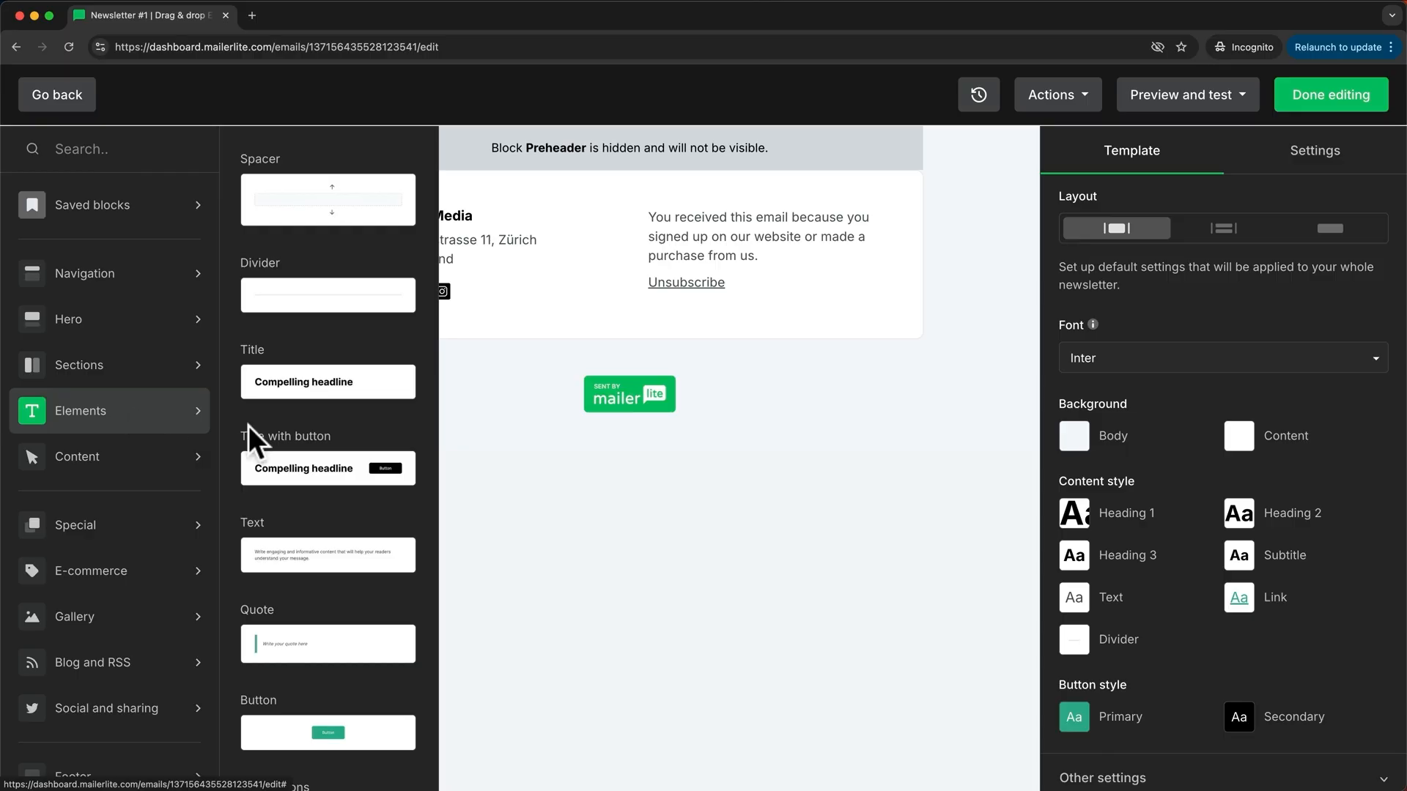
scroll(322, 432, "down", 3)
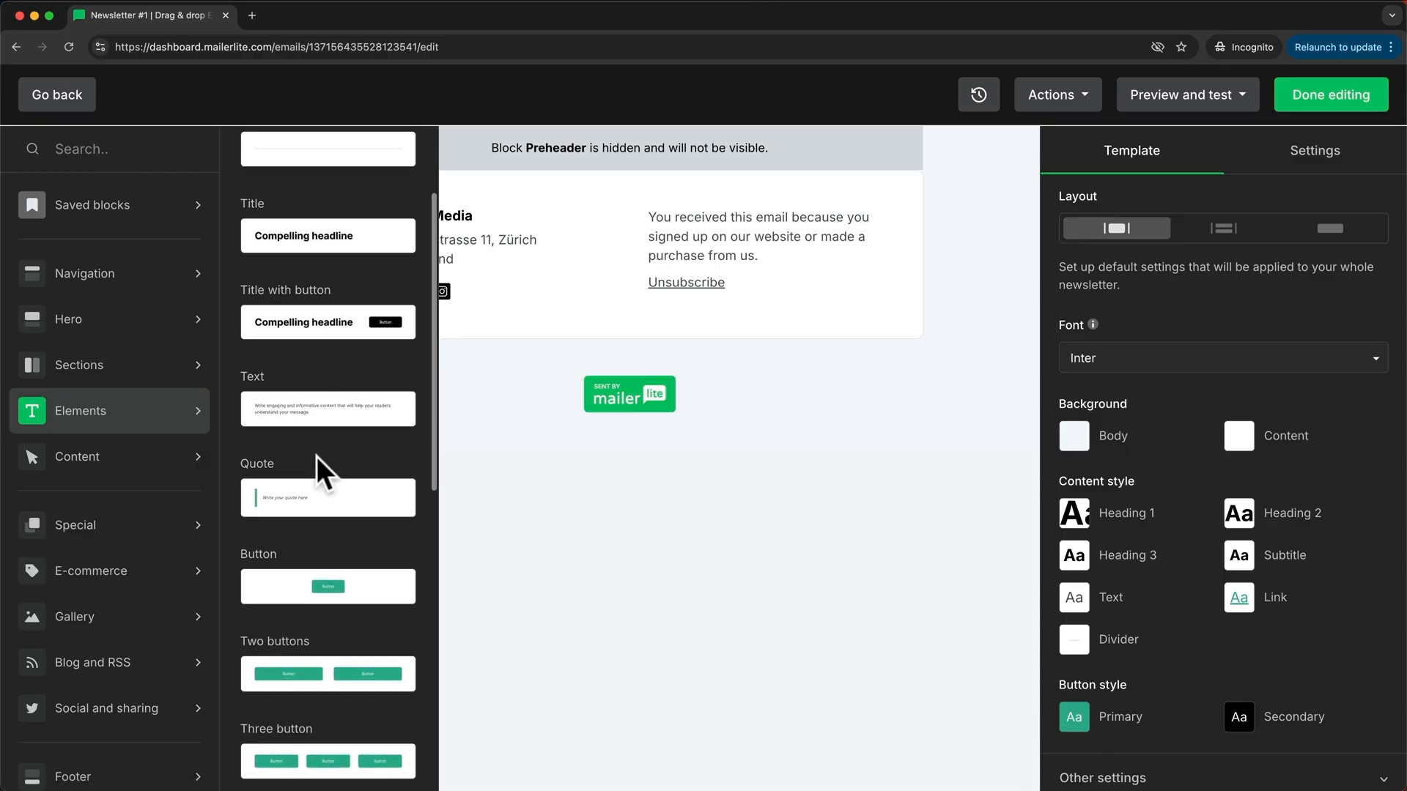
scroll(308, 497, "down", 2)
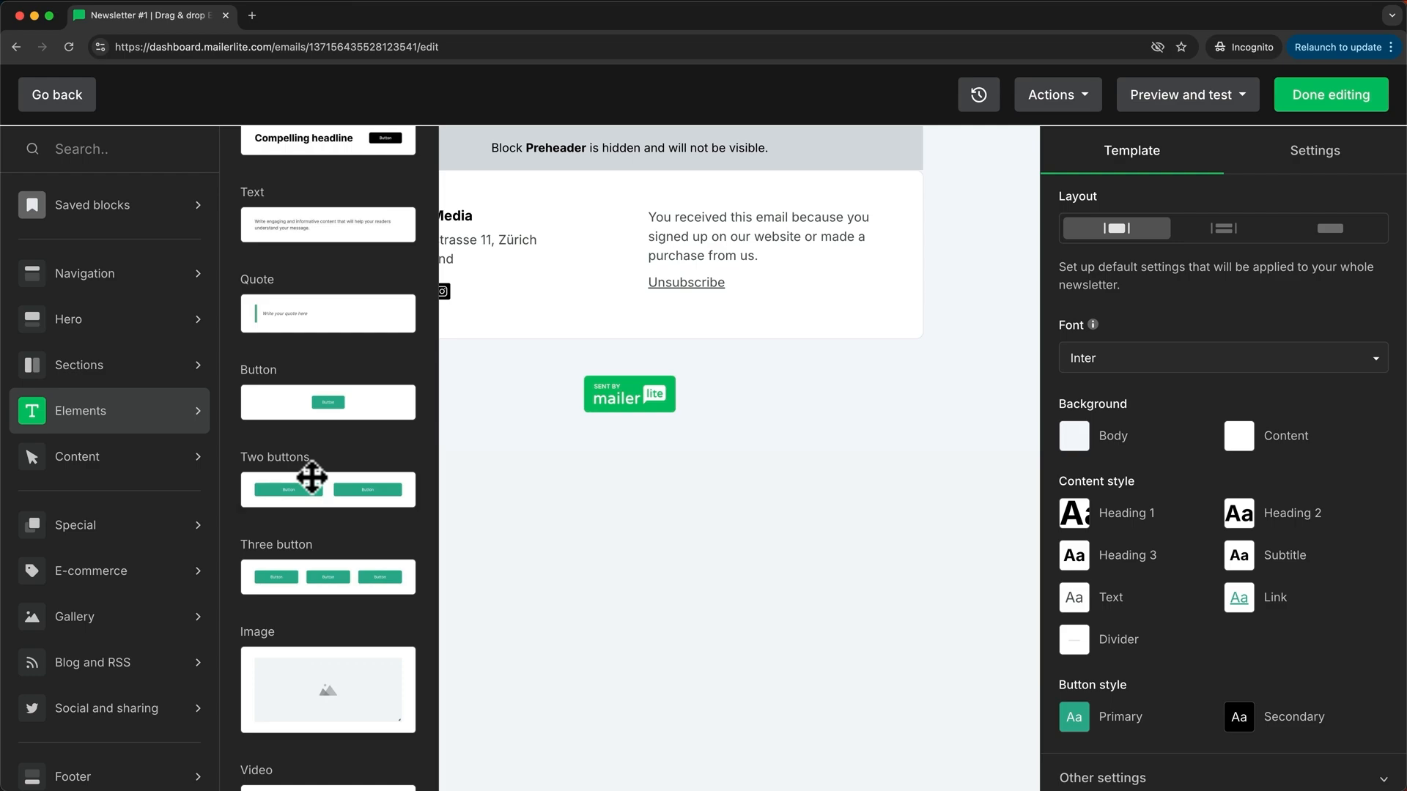
mouse_move(156, 468)
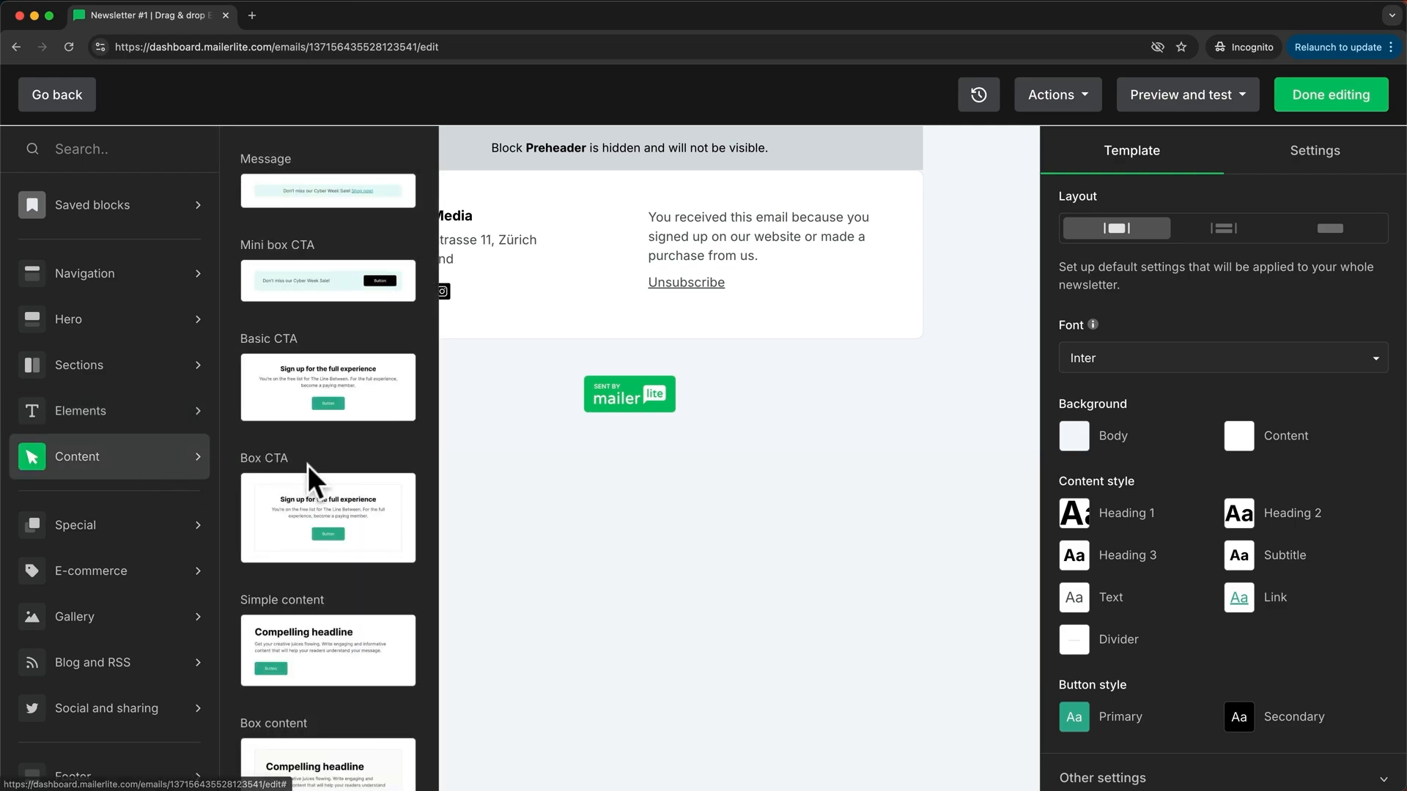
scroll(315, 469, "down", 6)
scroll(333, 437, "down", 2)
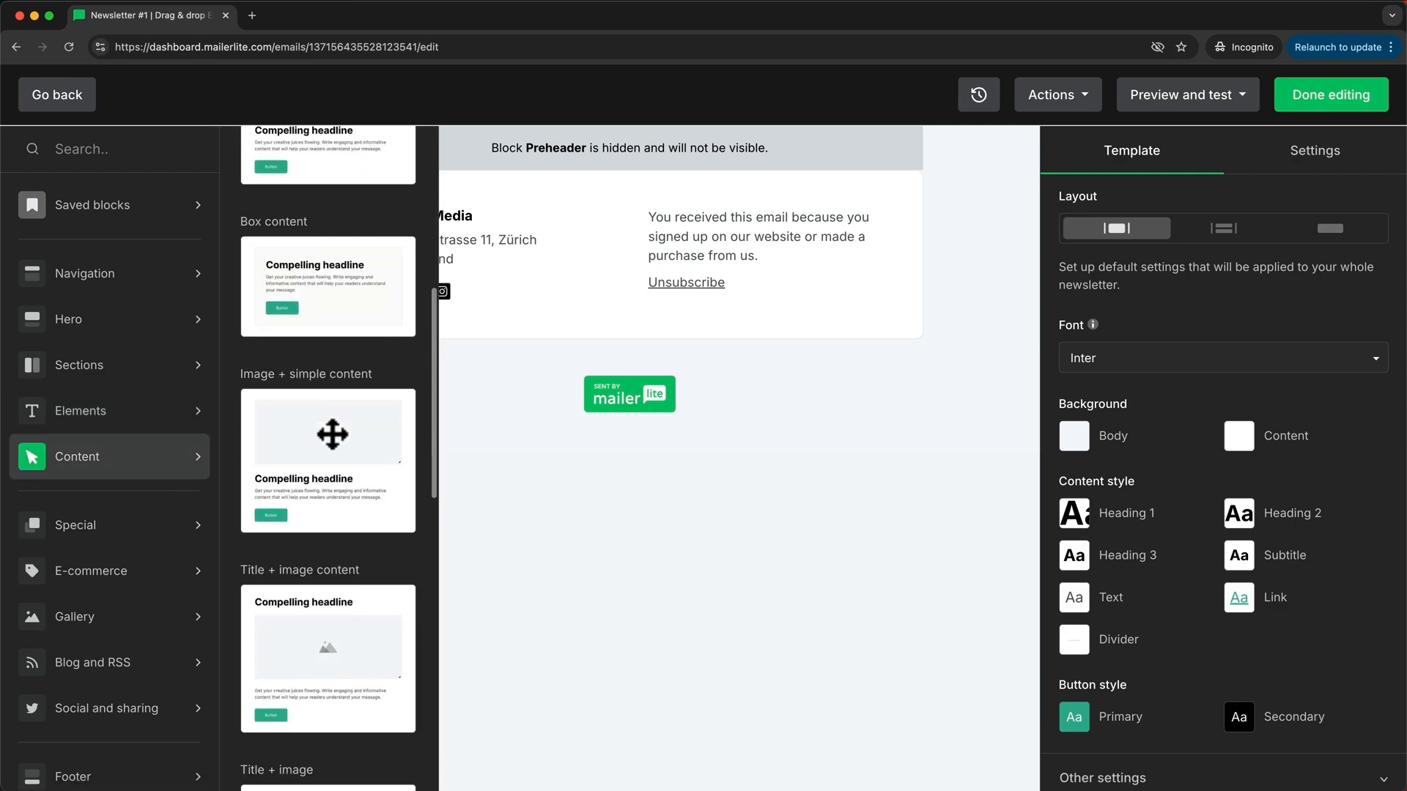
scroll(333, 437, "down", 2)
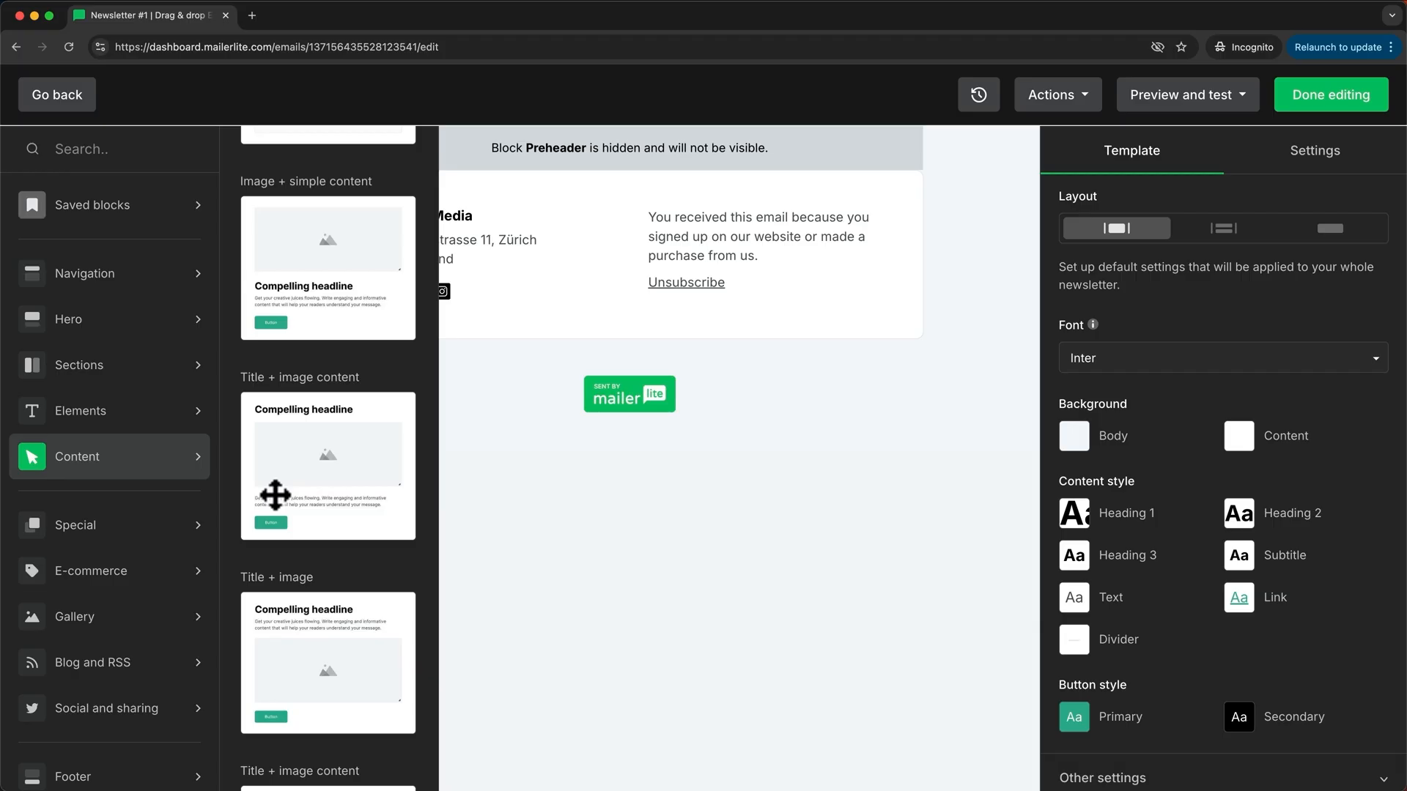
left_click_drag(297, 469, 591, 217)
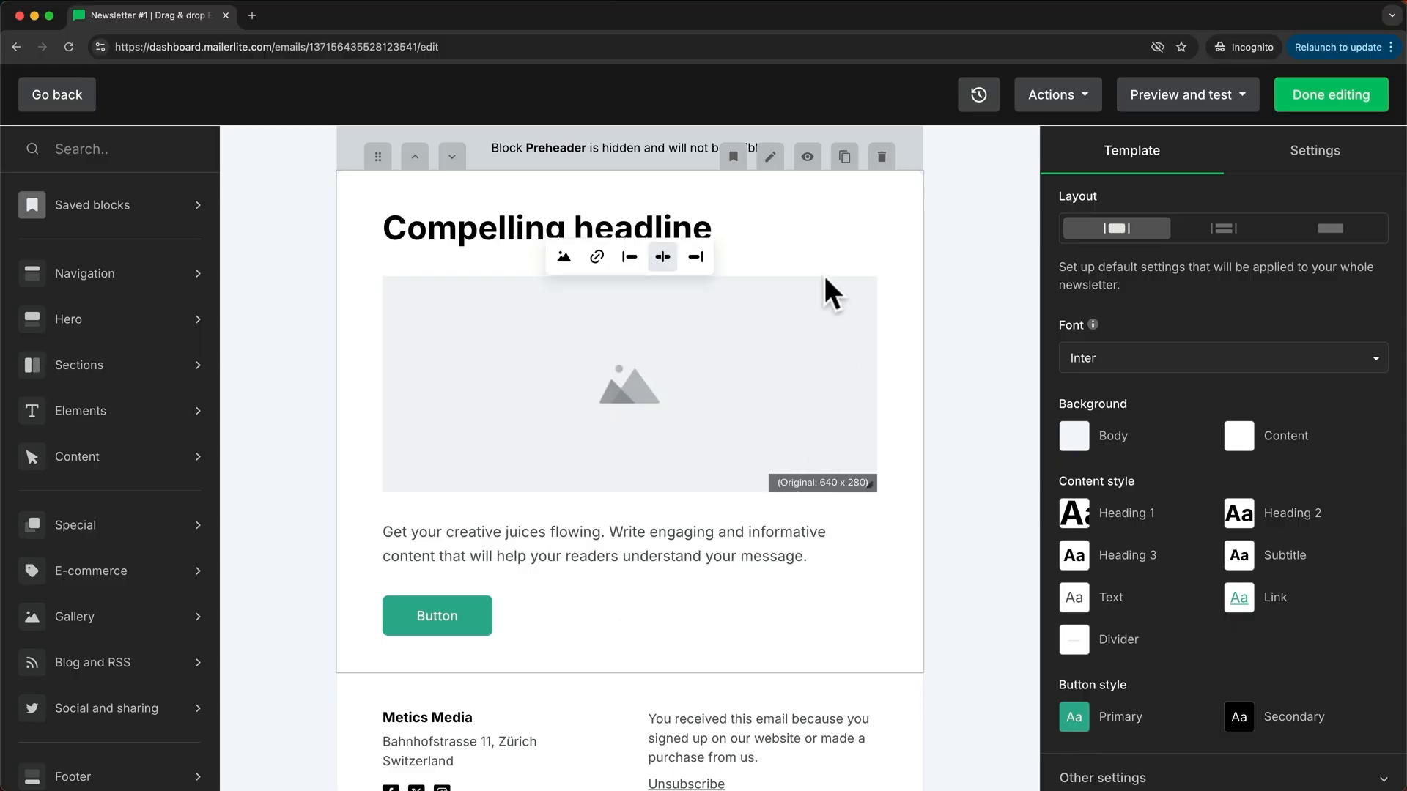
Step: Replace the block's headline with "How I doubled my youtube views using this simple hack"
left_click(594, 227)
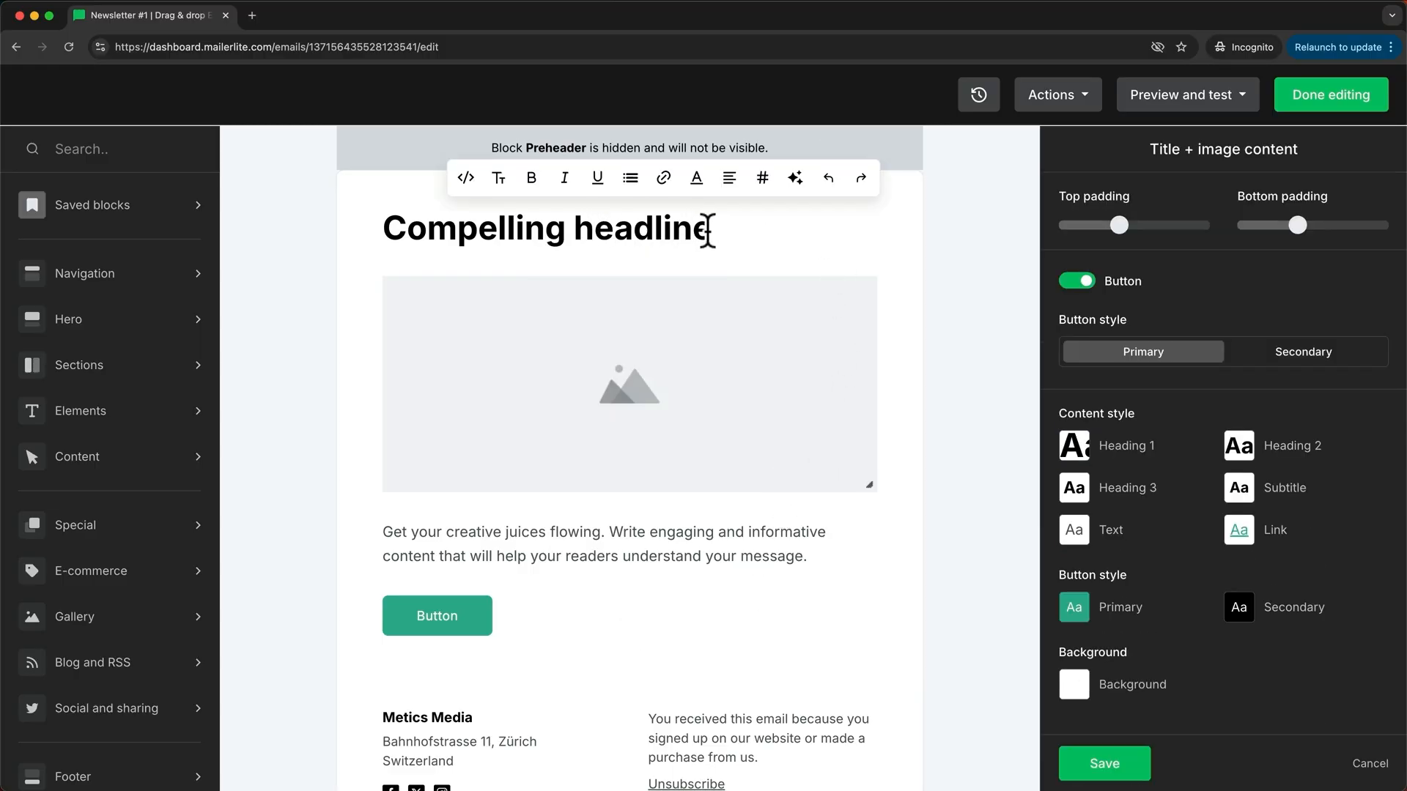
left_click_drag(392, 228, 716, 239)
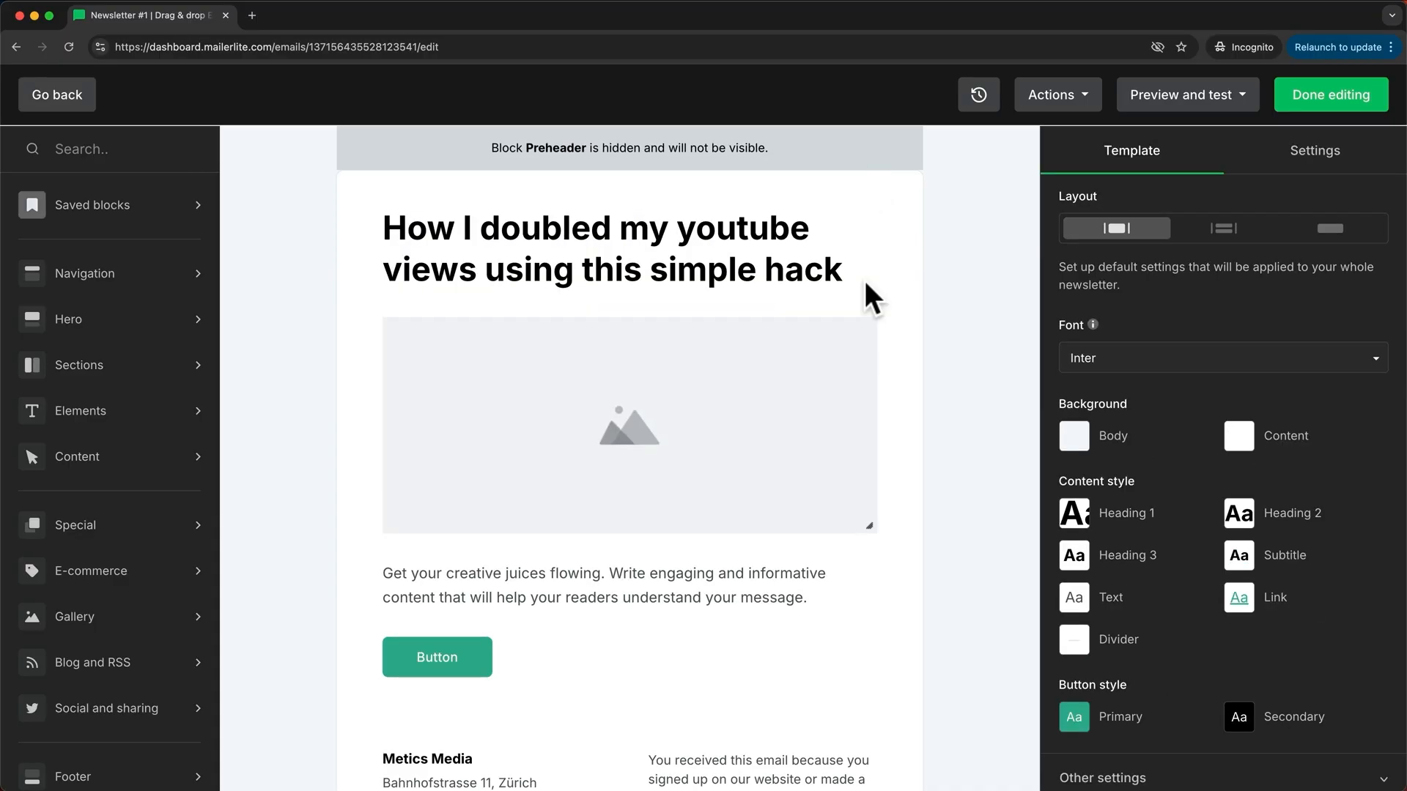
Step: Replace the image placeholder under the headline with an uploaded YouTube analytics screenshot titled "This video got 189,449 views in the last 90 days"
mouse_move(851, 340)
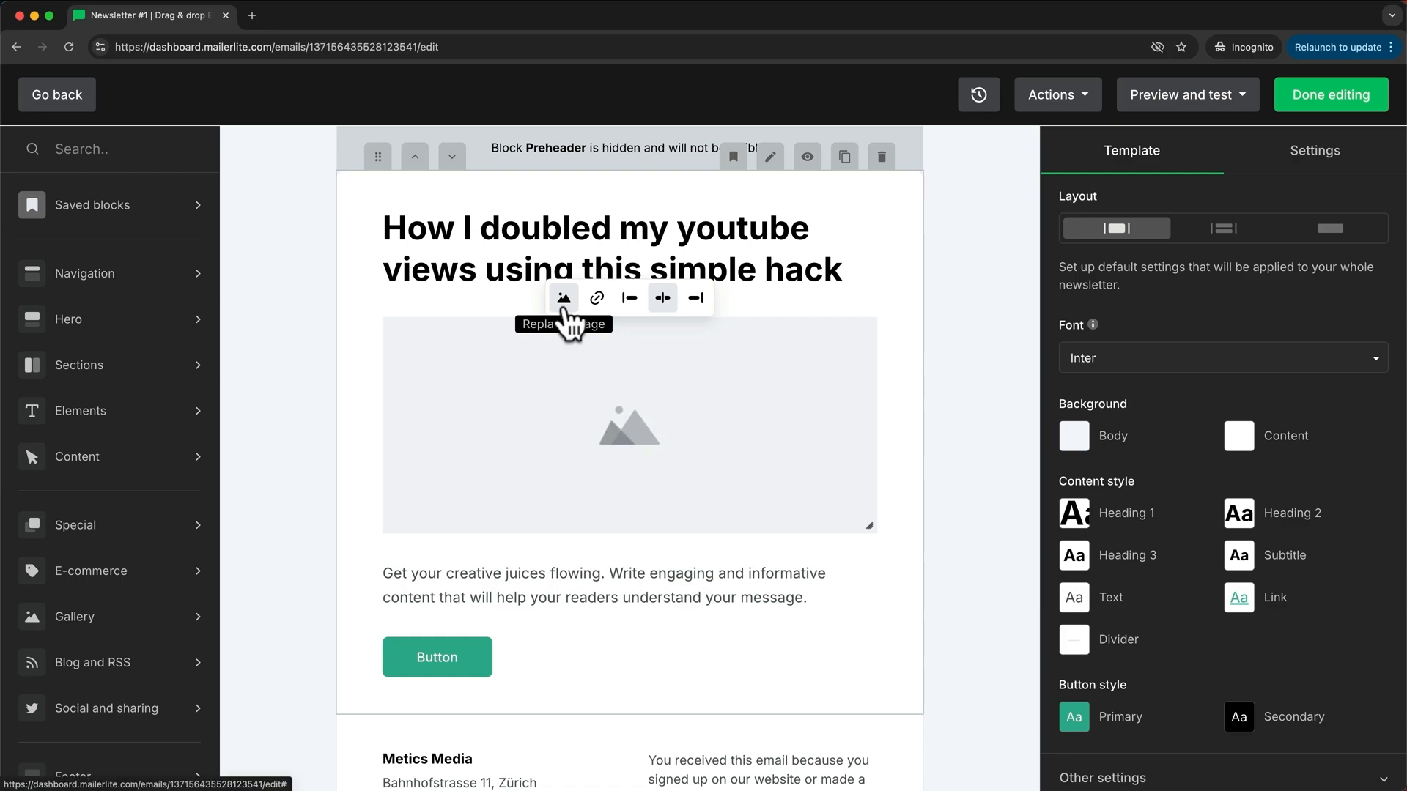
left_click(563, 299)
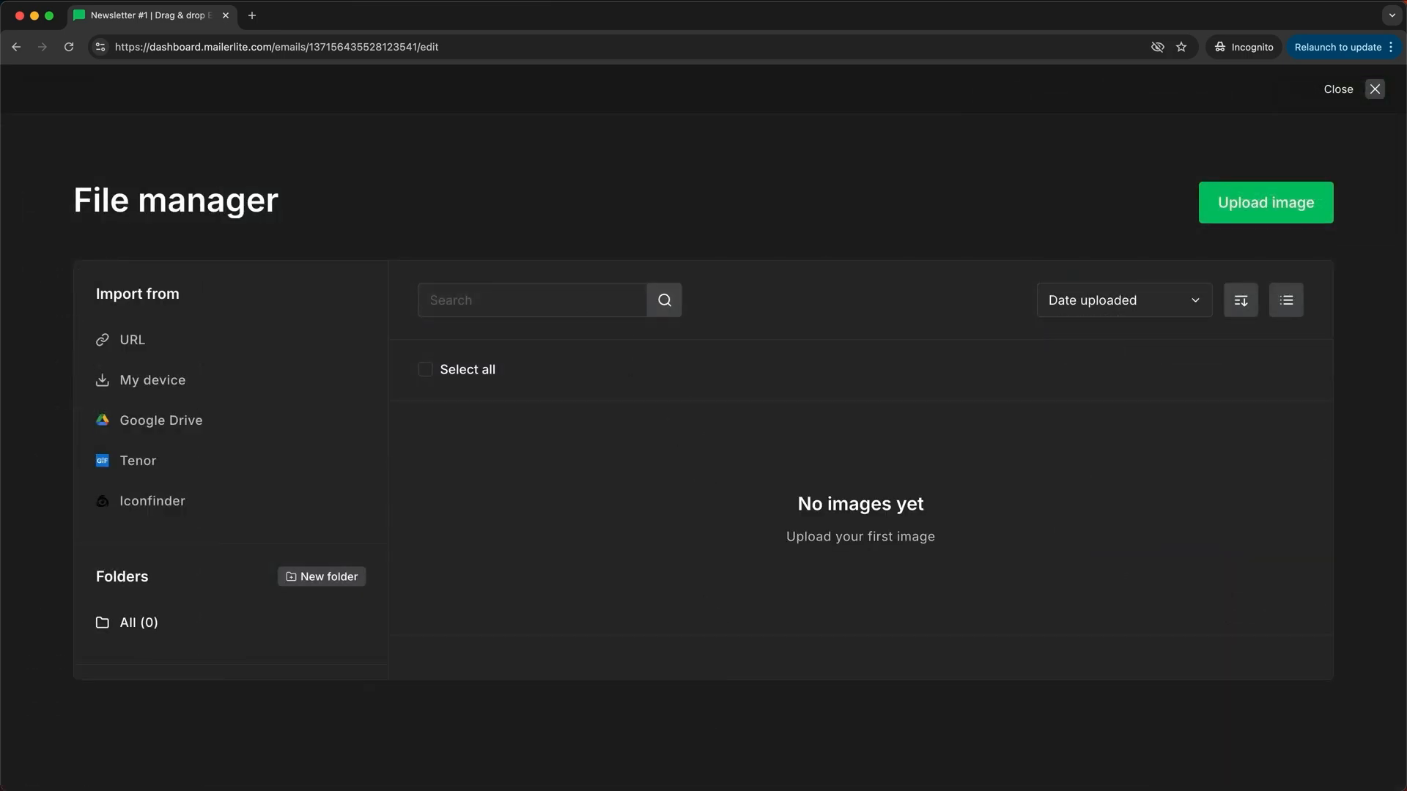
left_click_drag(920, 689, 857, 469)
left_click(541, 683)
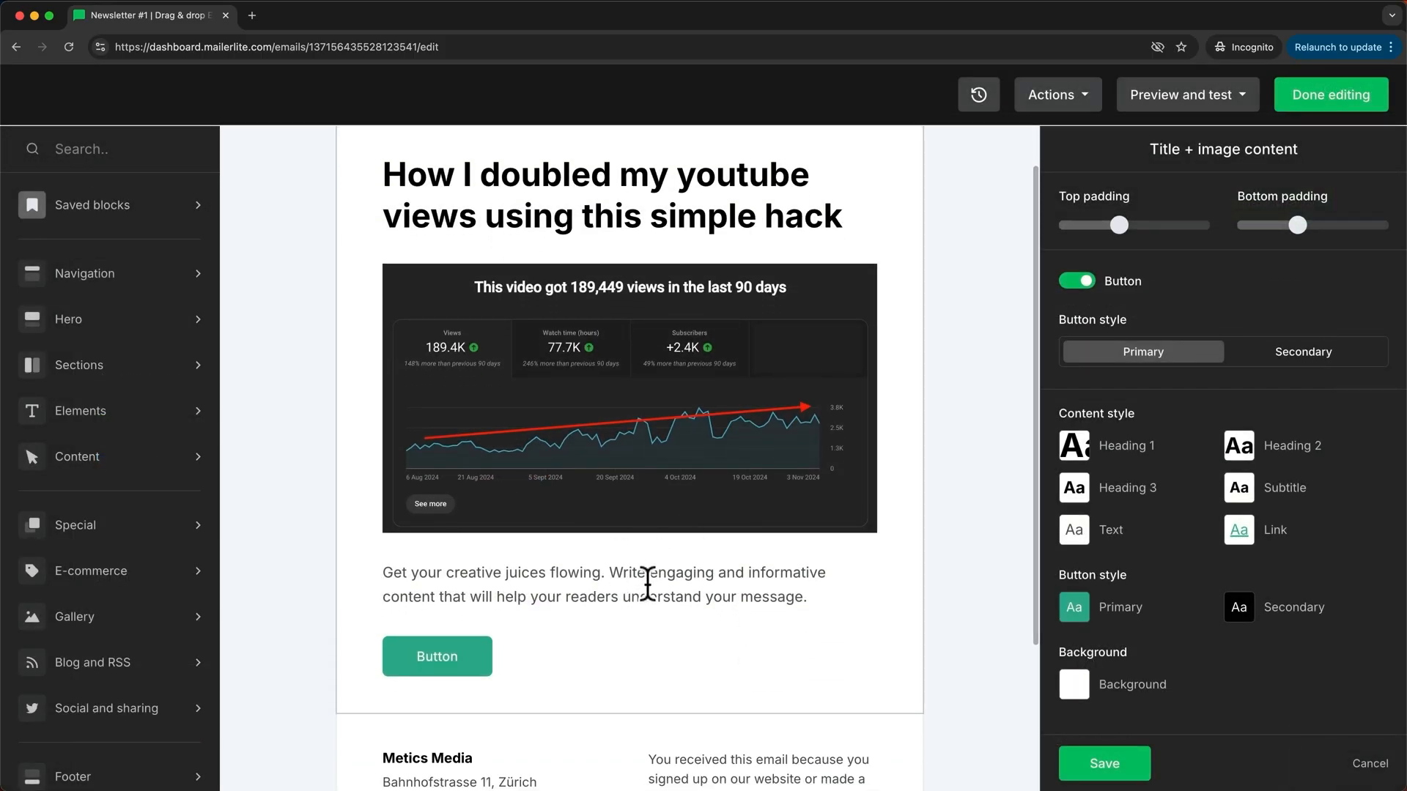
Step: Replace the placeholder paragraph below the image with the copied newsletter text beginning "Ever wondered how to really get more views on YouTube"
scroll(638, 590, "up", 2)
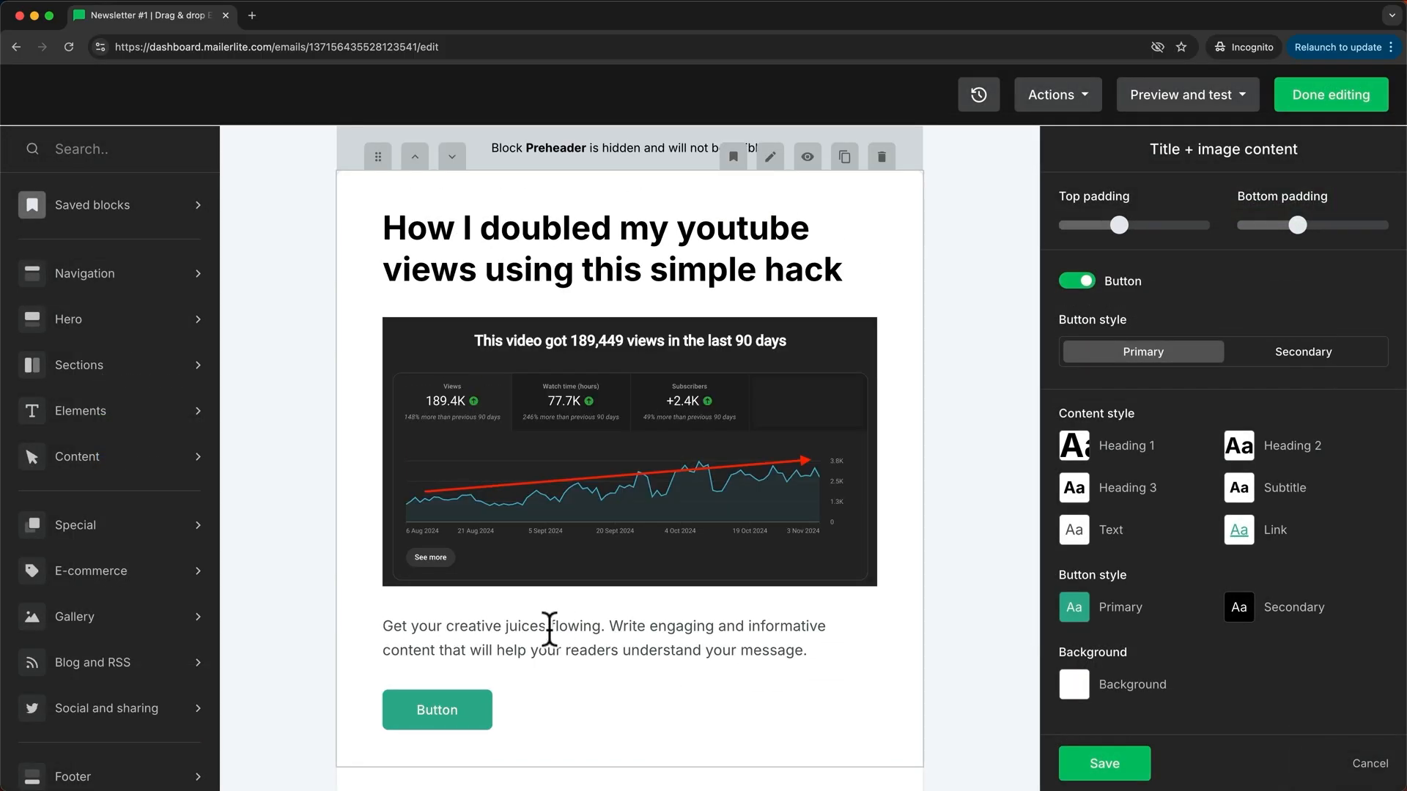
left_click_drag(384, 628, 808, 644)
key("super+v")
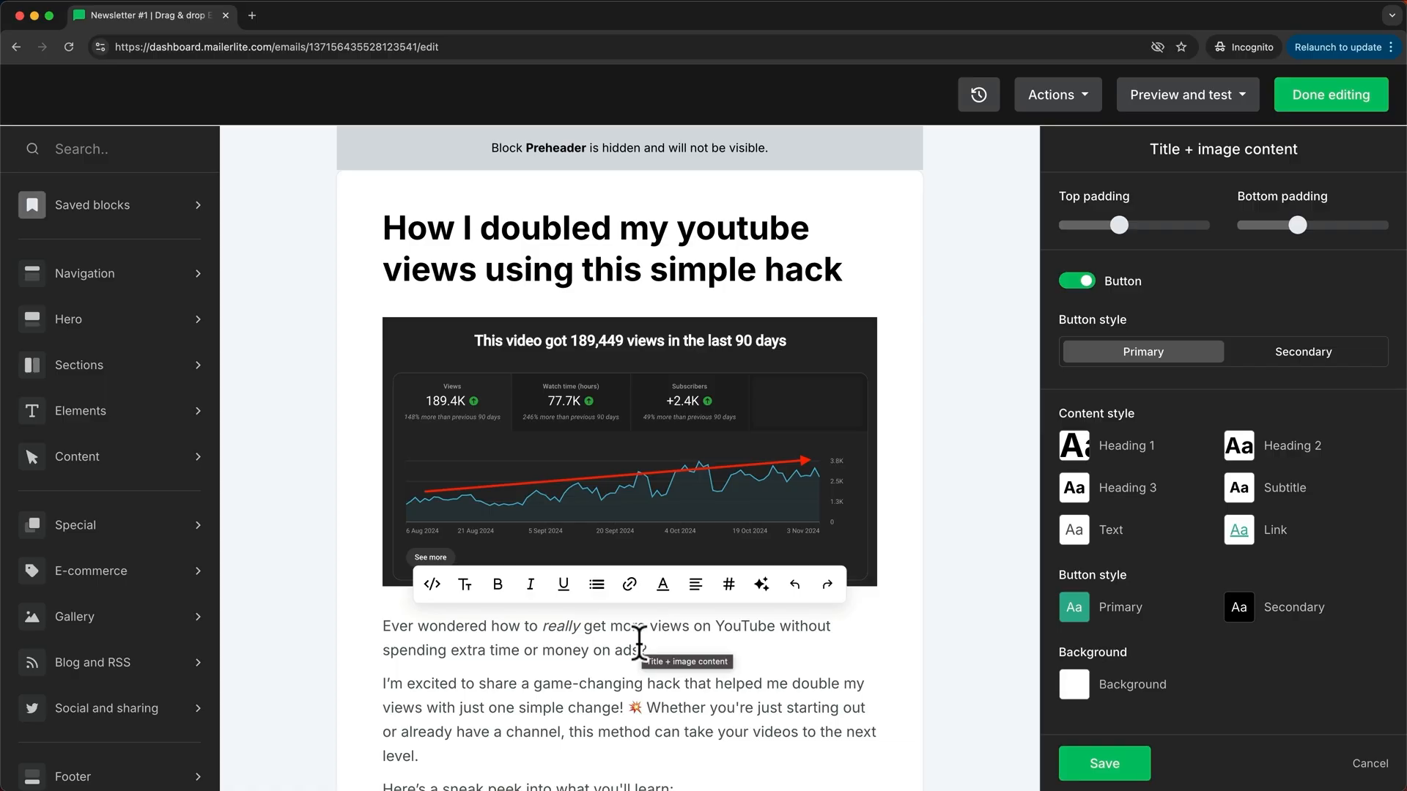
Step: Add a greeting line above the body text reading "Hi" followed by the subscriber Name variable
left_click(386, 627)
key("Return")
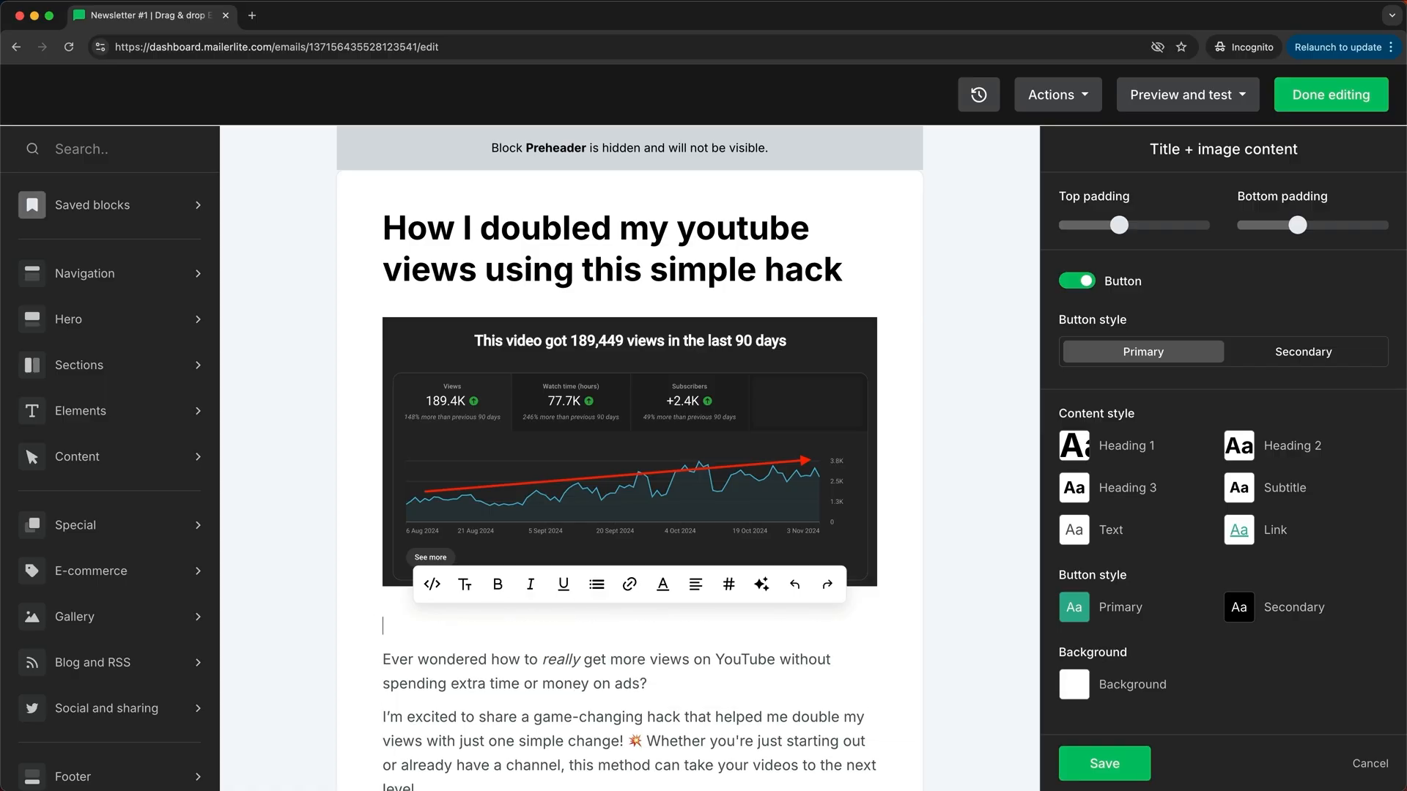
type("HI")
type("i")
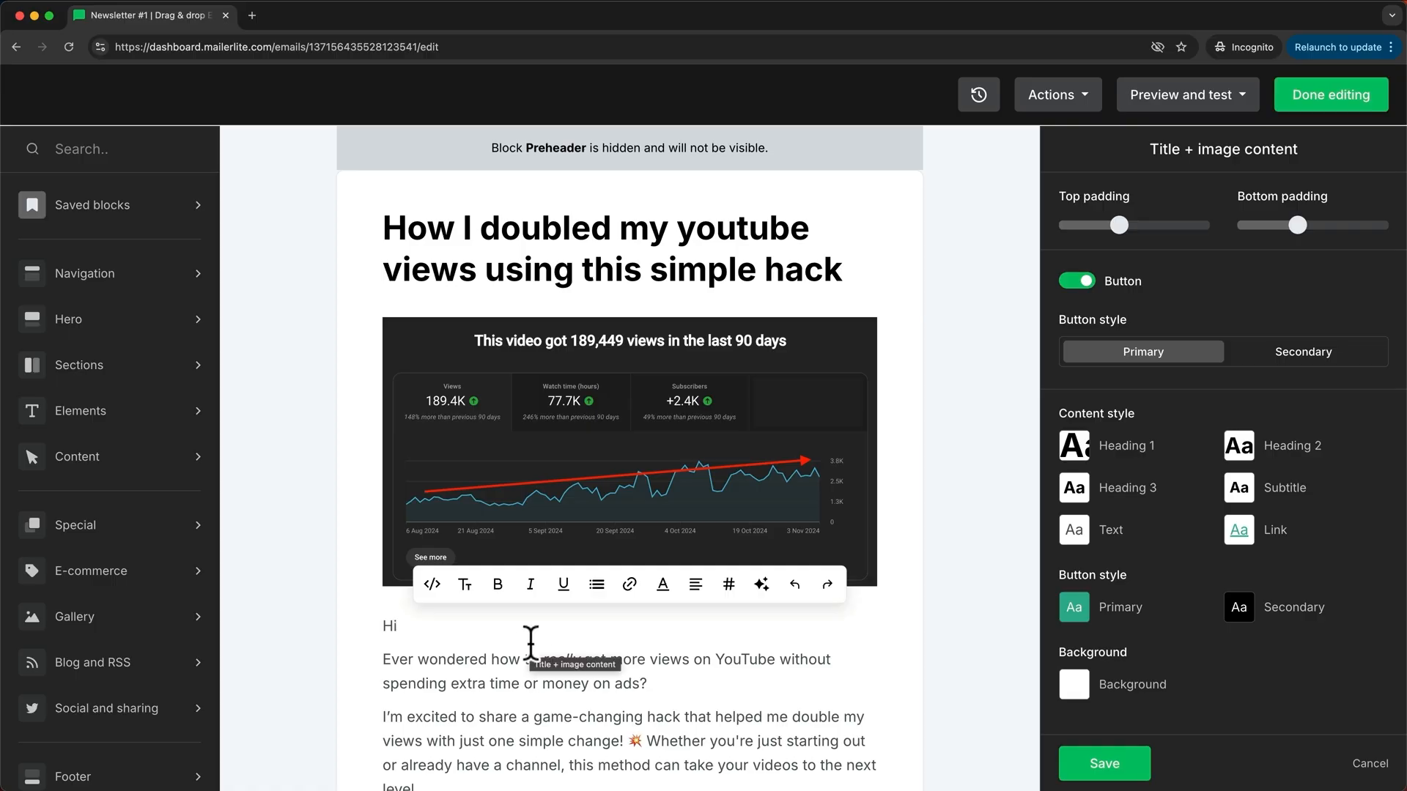
left_click(729, 586)
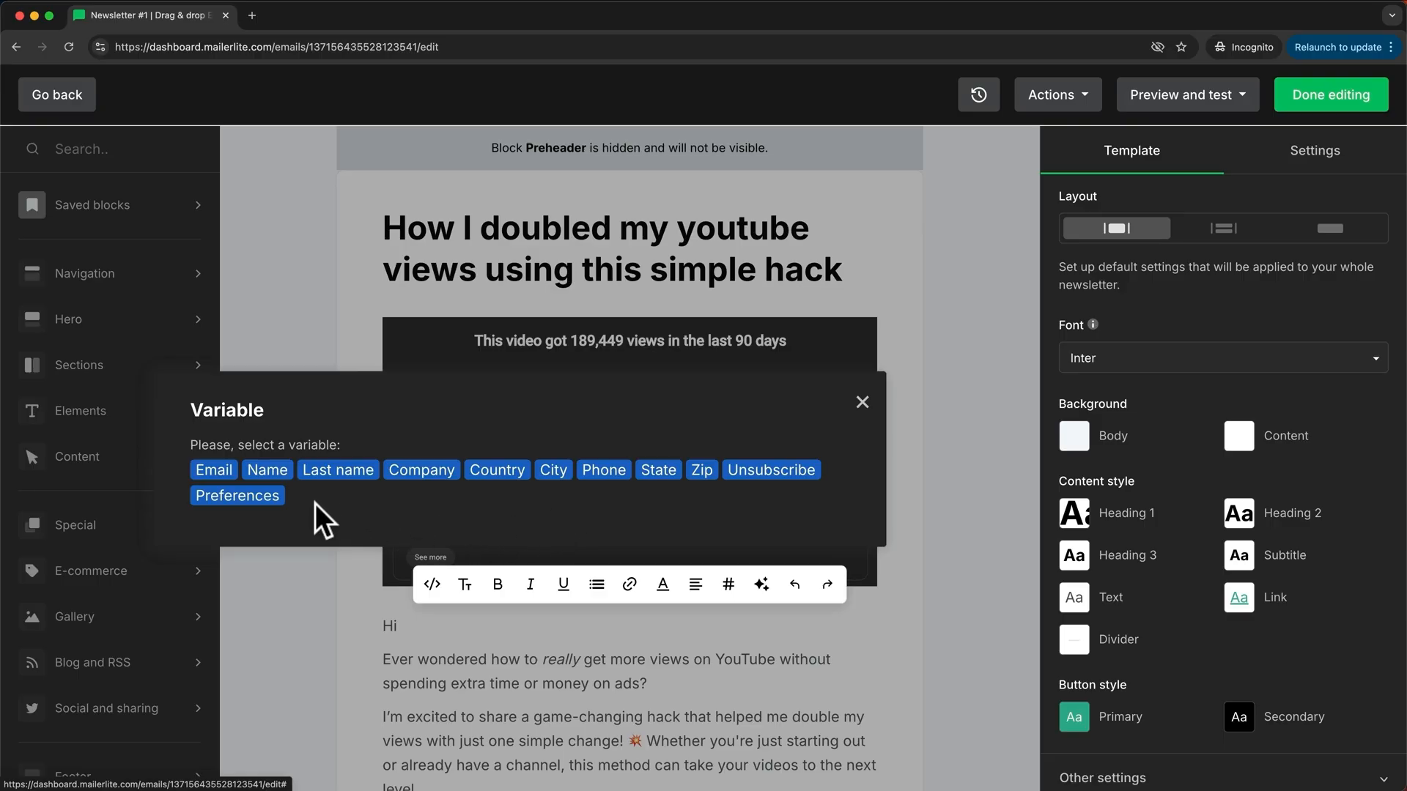
left_click(270, 472)
scroll(503, 660, "down", 3)
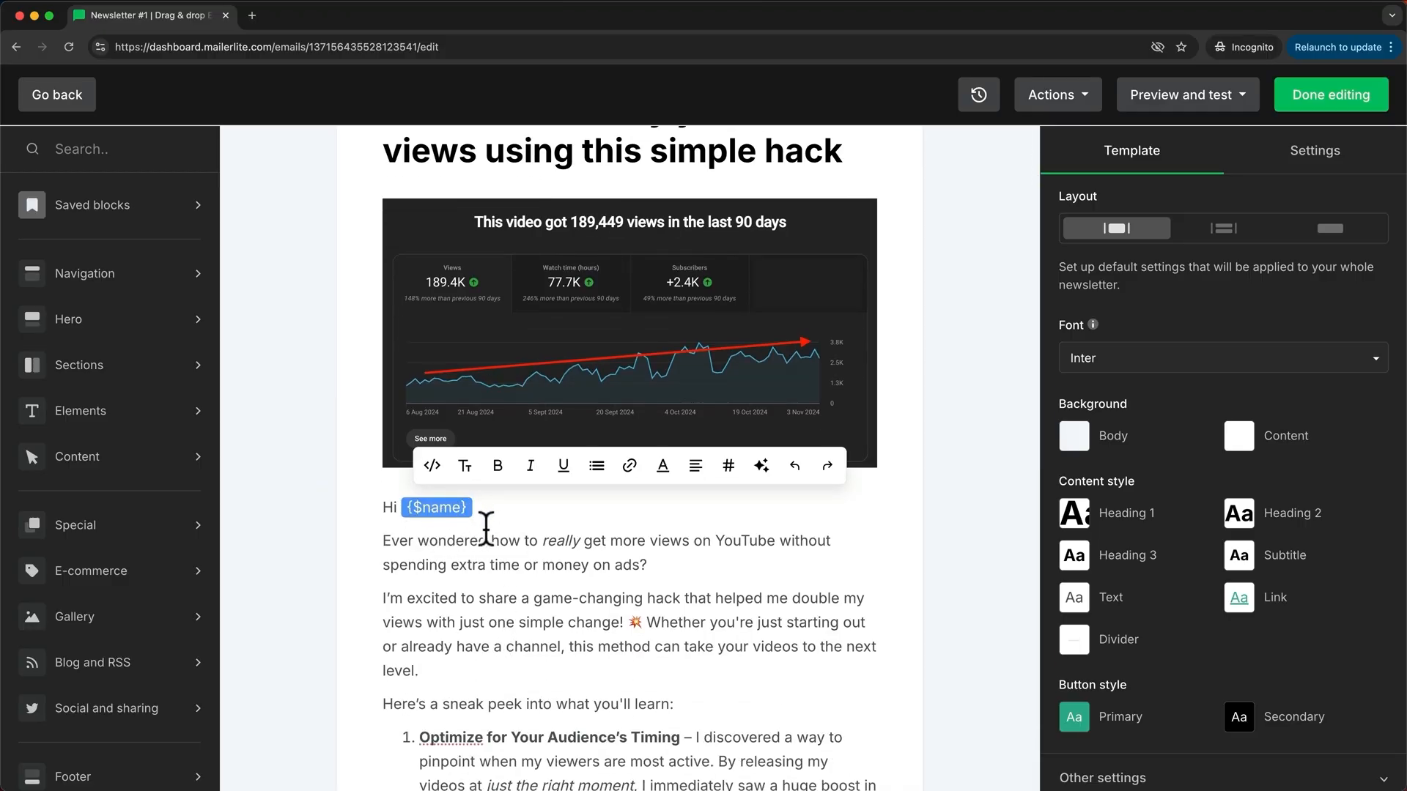
scroll(486, 517, "down", 10)
scroll(487, 529, "down", 3)
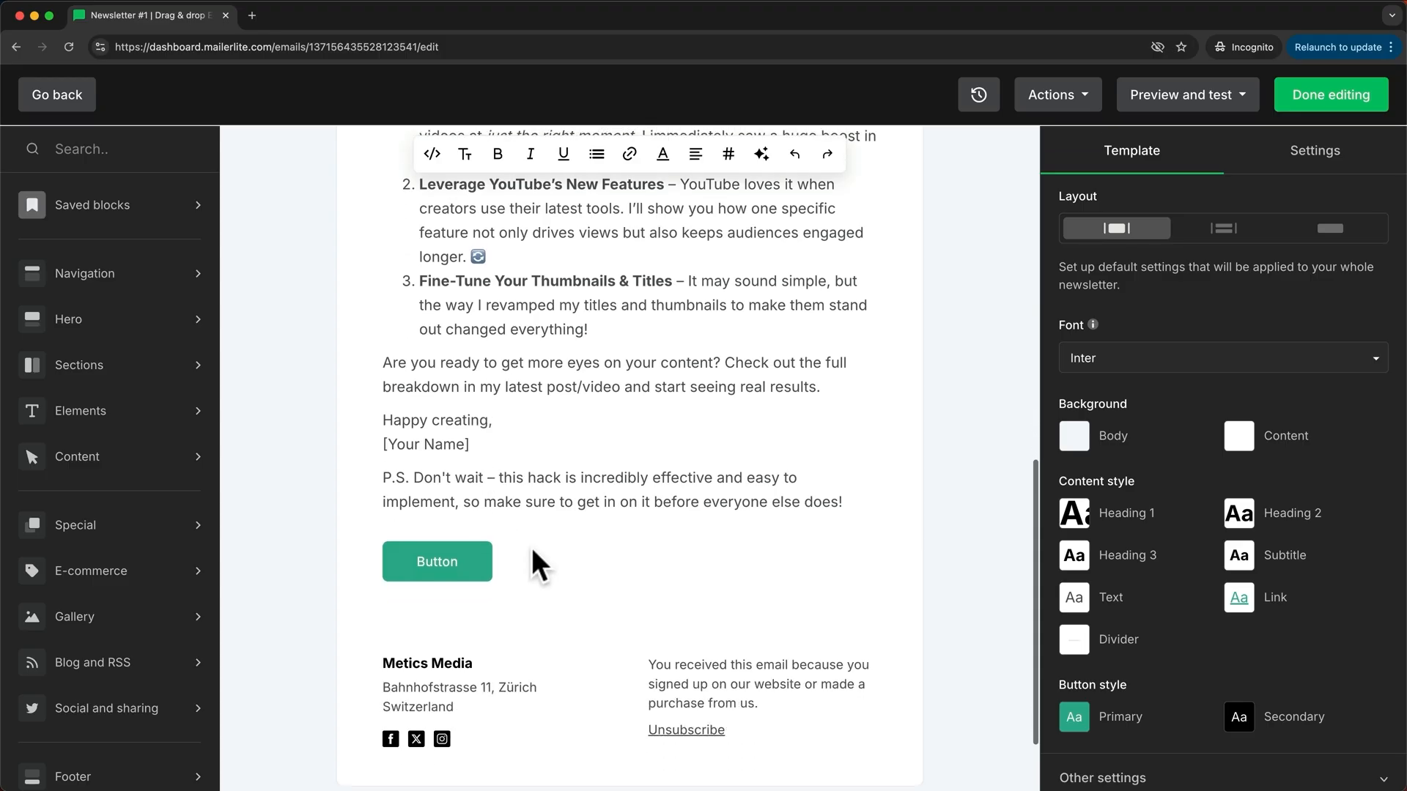
left_click(468, 554)
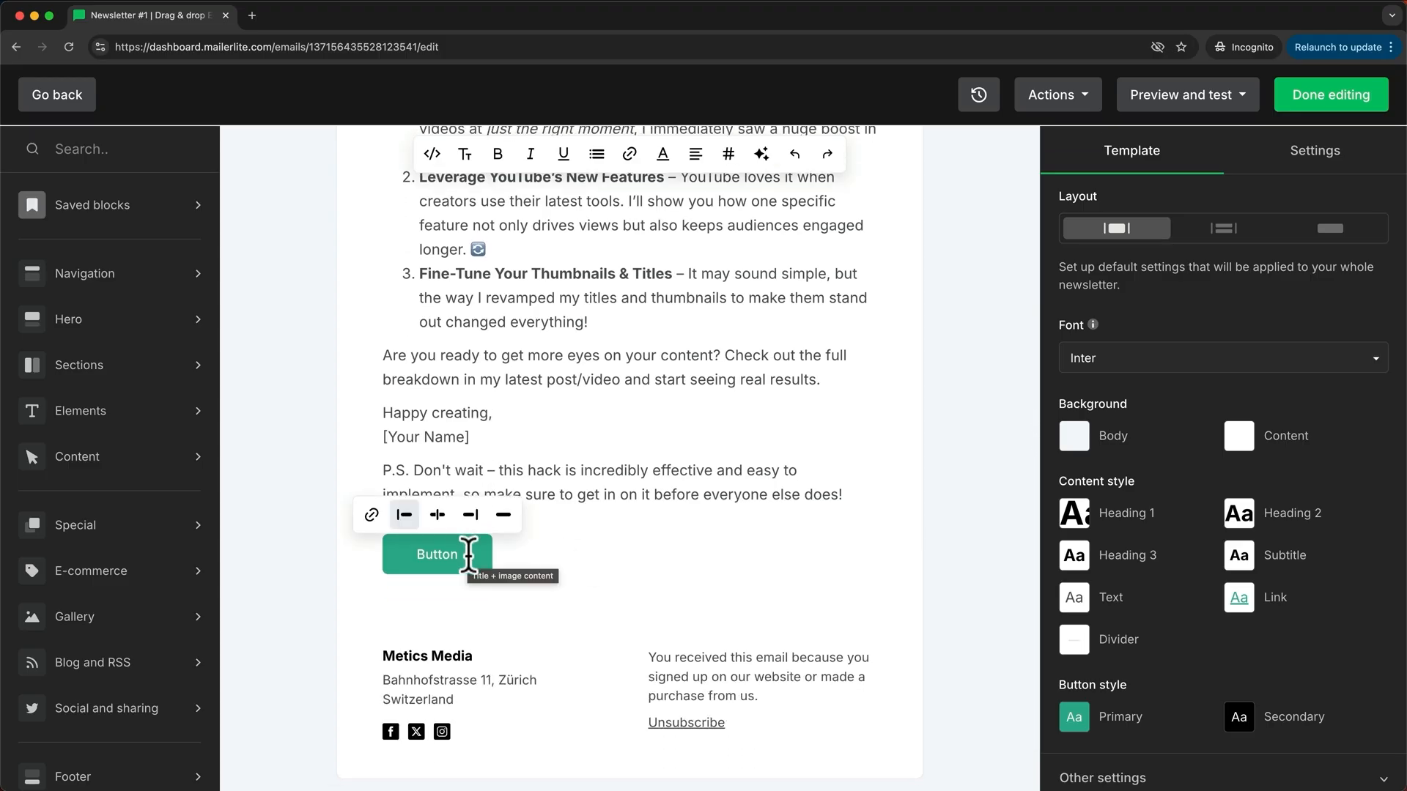
left_click(371, 515)
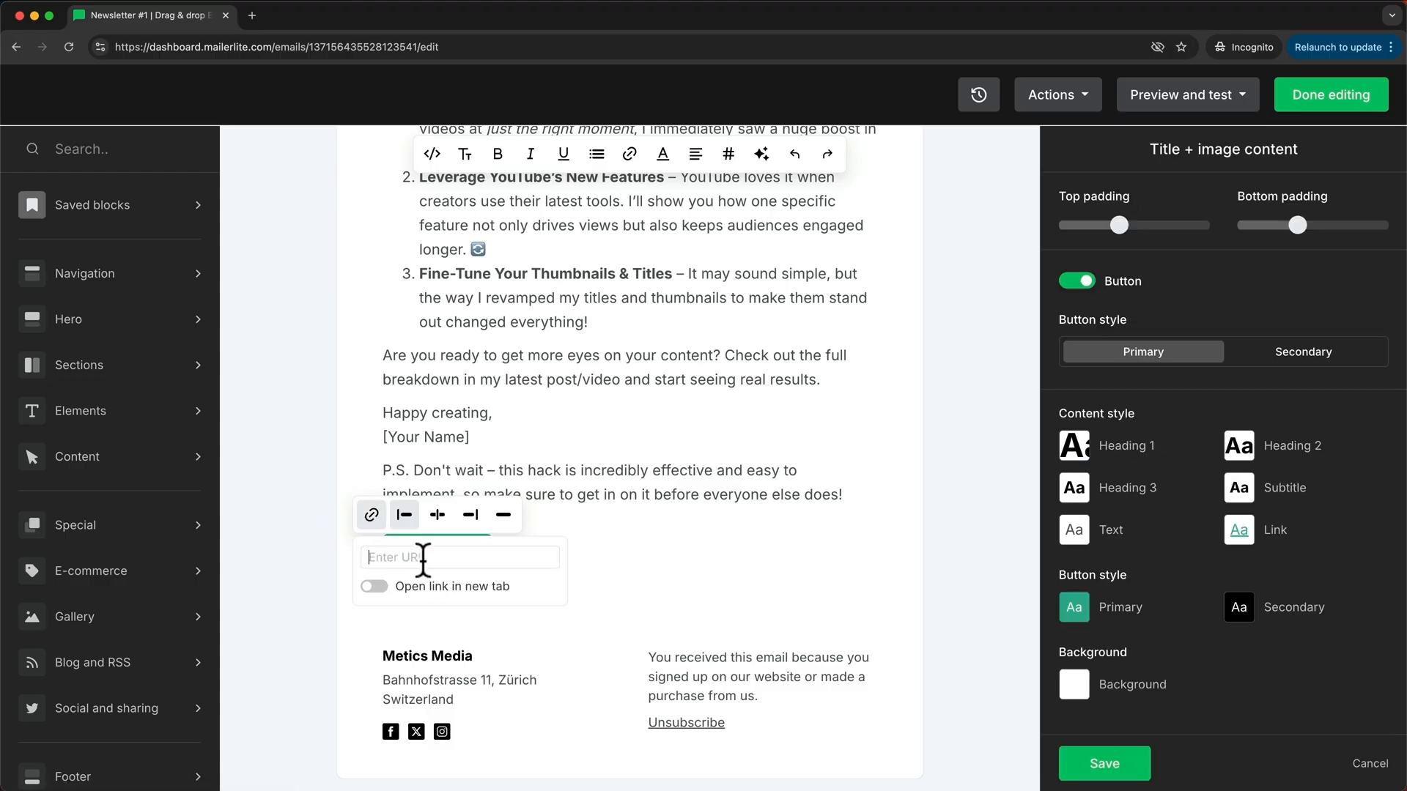
left_click(422, 559)
type("https://youtube.com/meticsmedi")
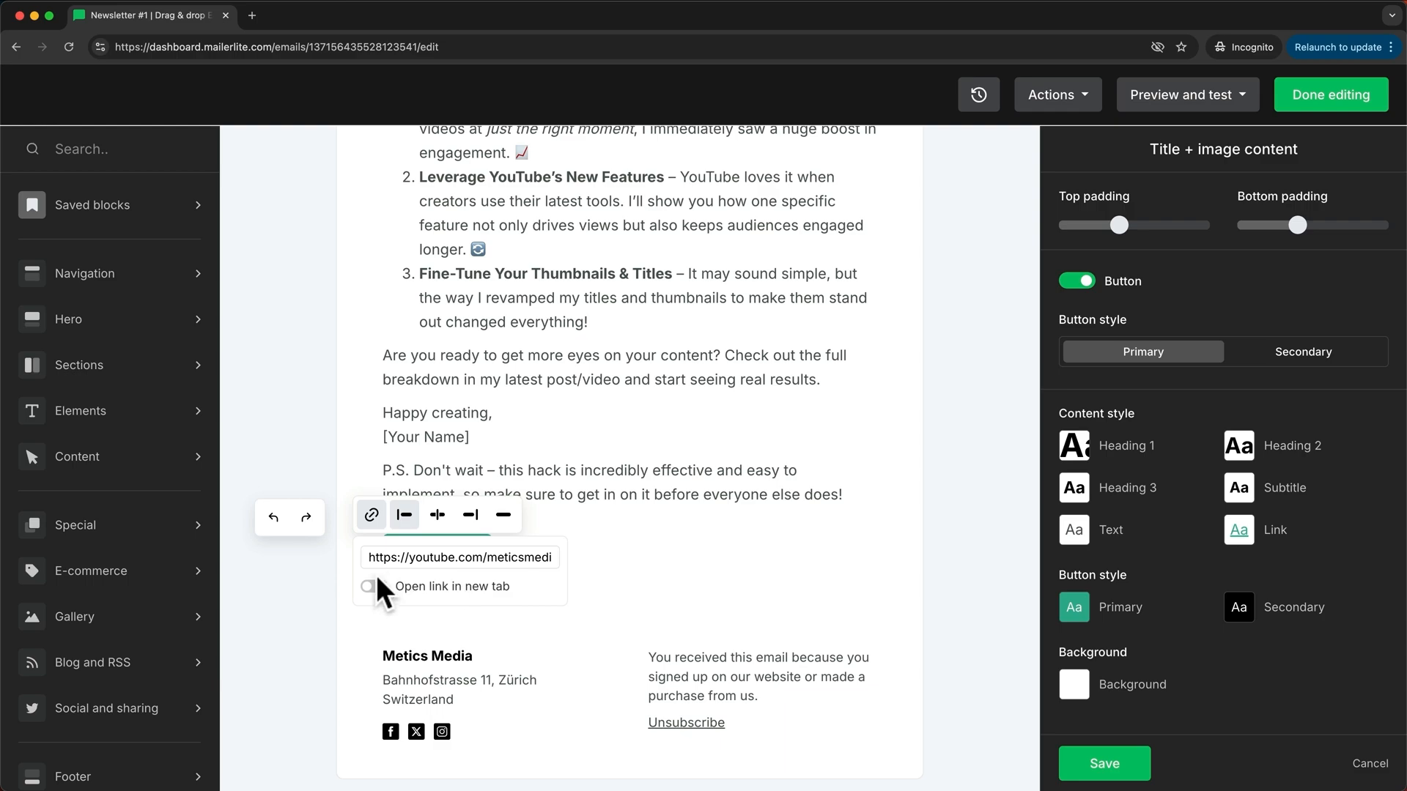
left_click(373, 587)
left_click(609, 639)
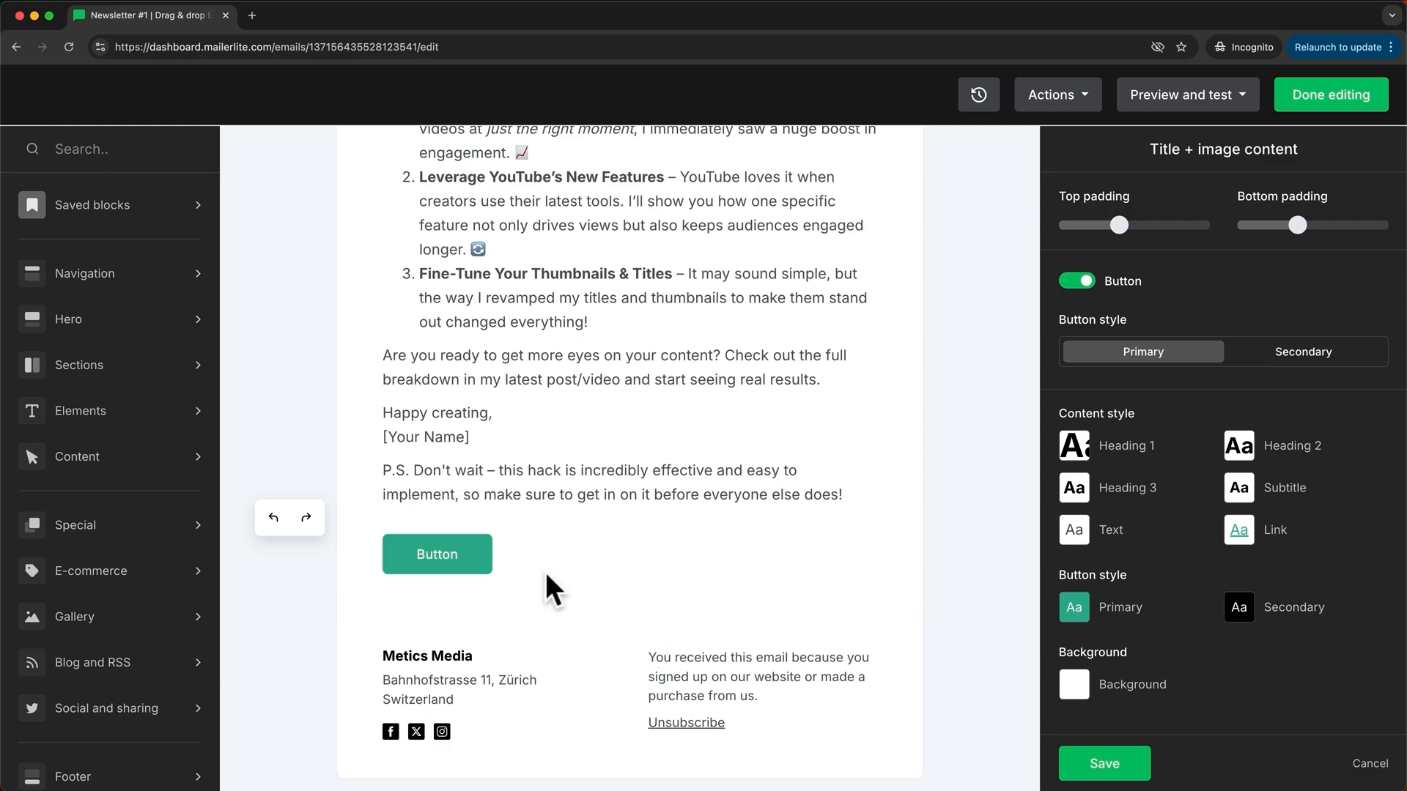
Step: Change the button's label to "Learn more here" and look over the finished email
left_click(449, 557)
left_click_drag(460, 556, 419, 557)
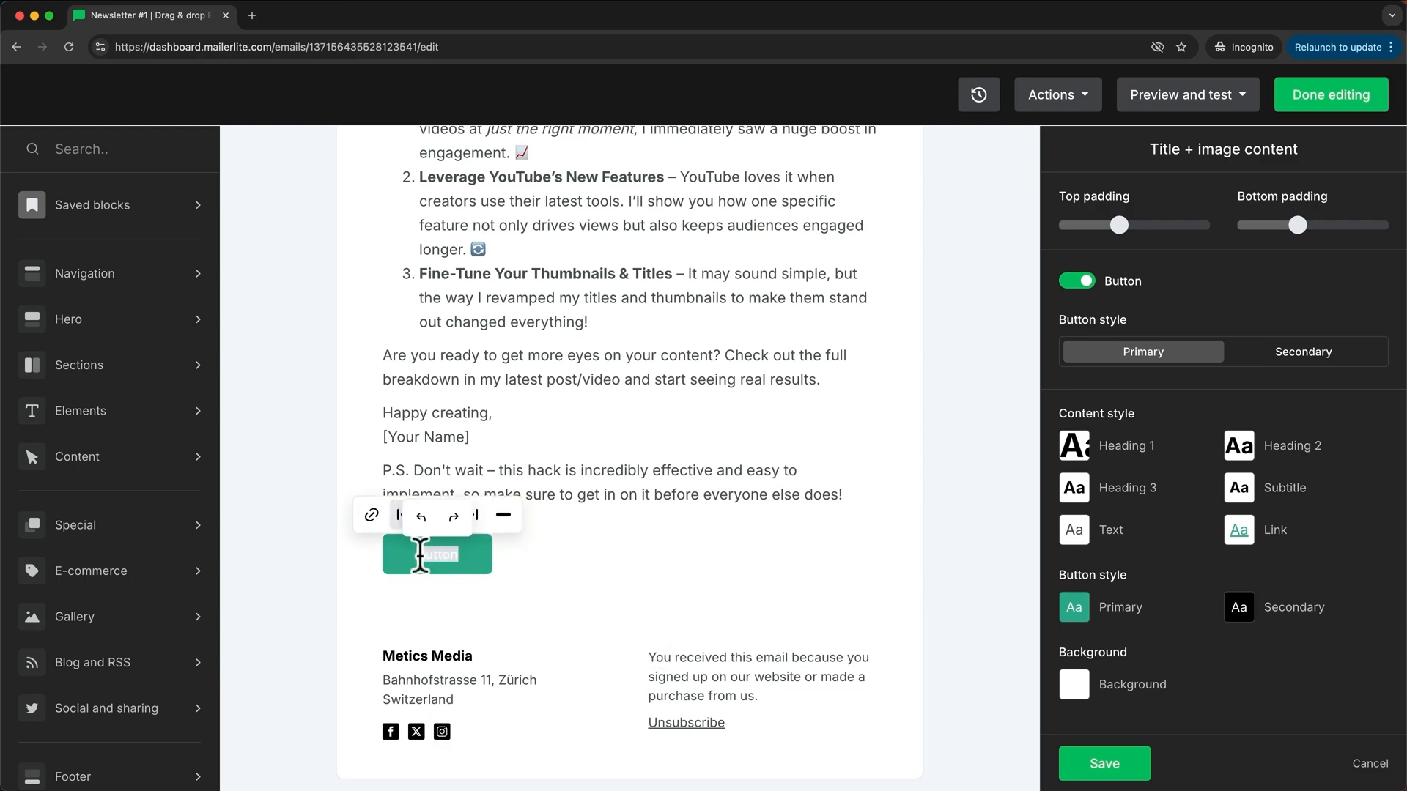
type("Learn more")
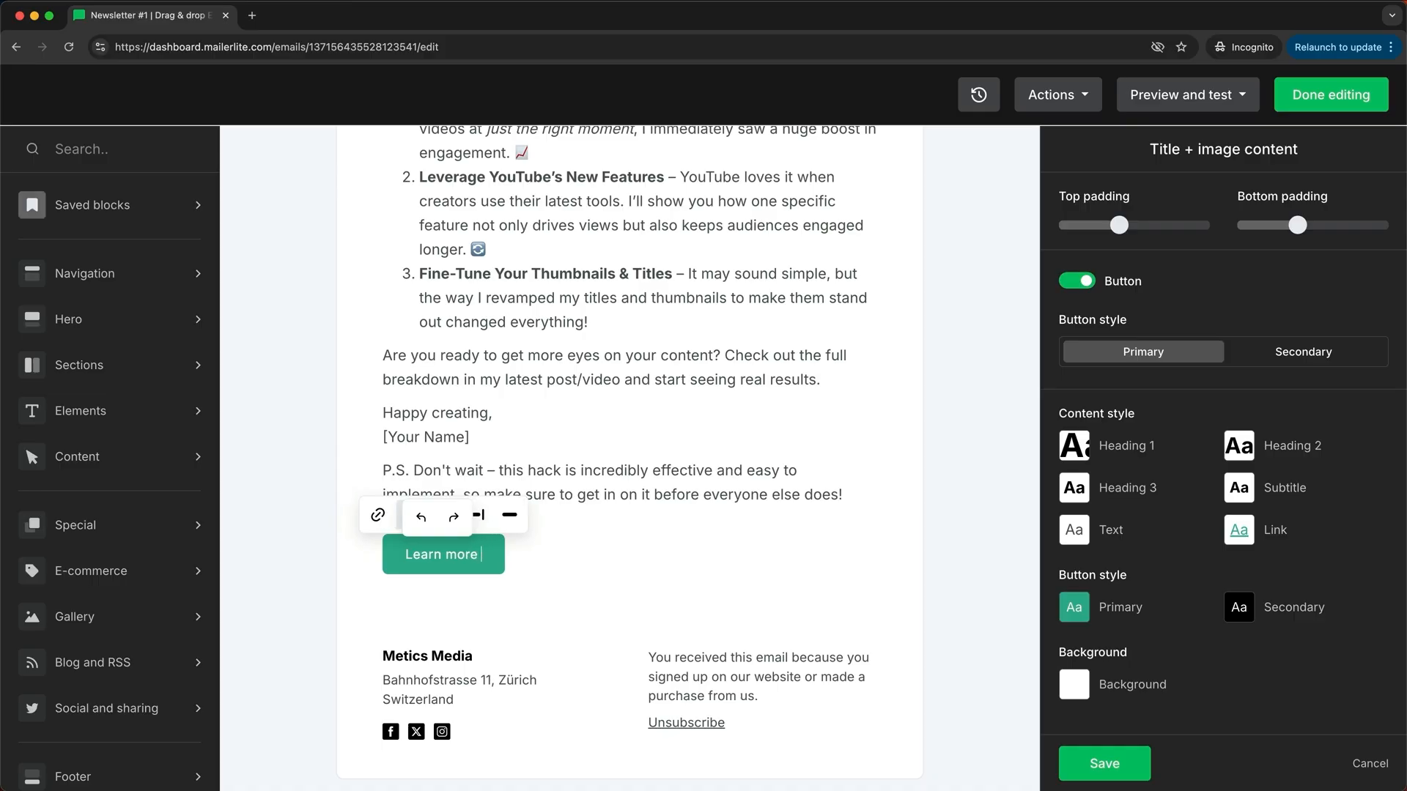
type(" here")
left_click(836, 633)
scroll(834, 630, "up", 7)
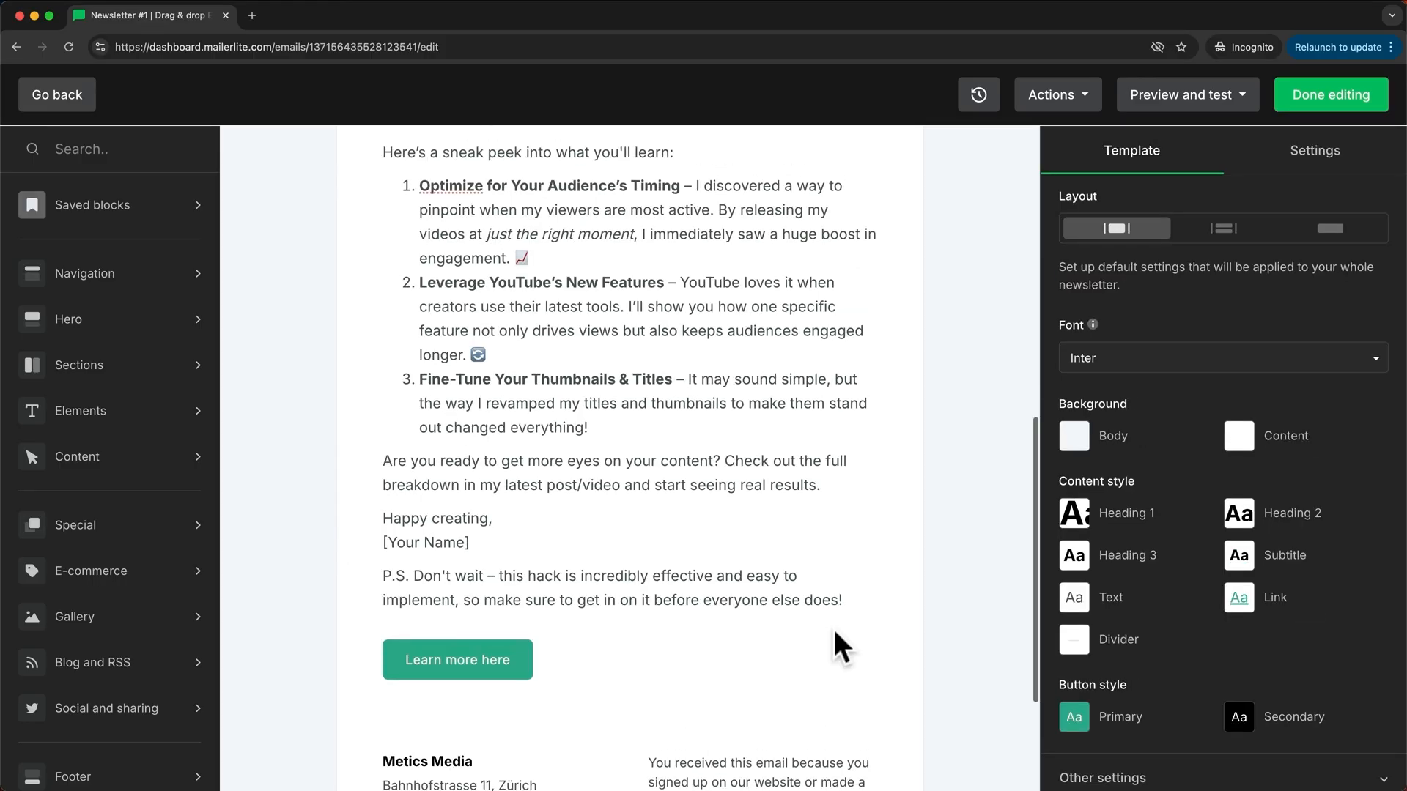
scroll(842, 598, "up", 3)
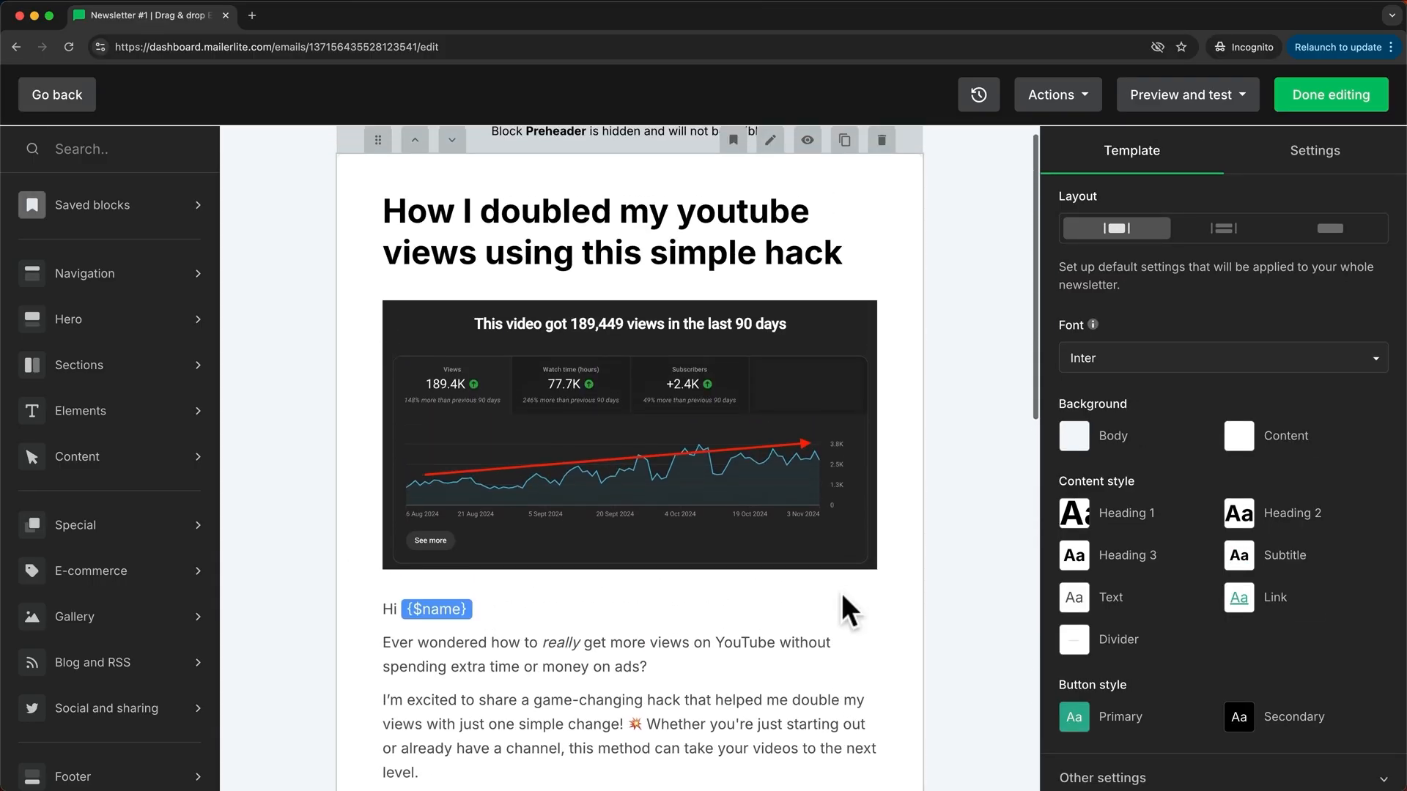
left_click(843, 582)
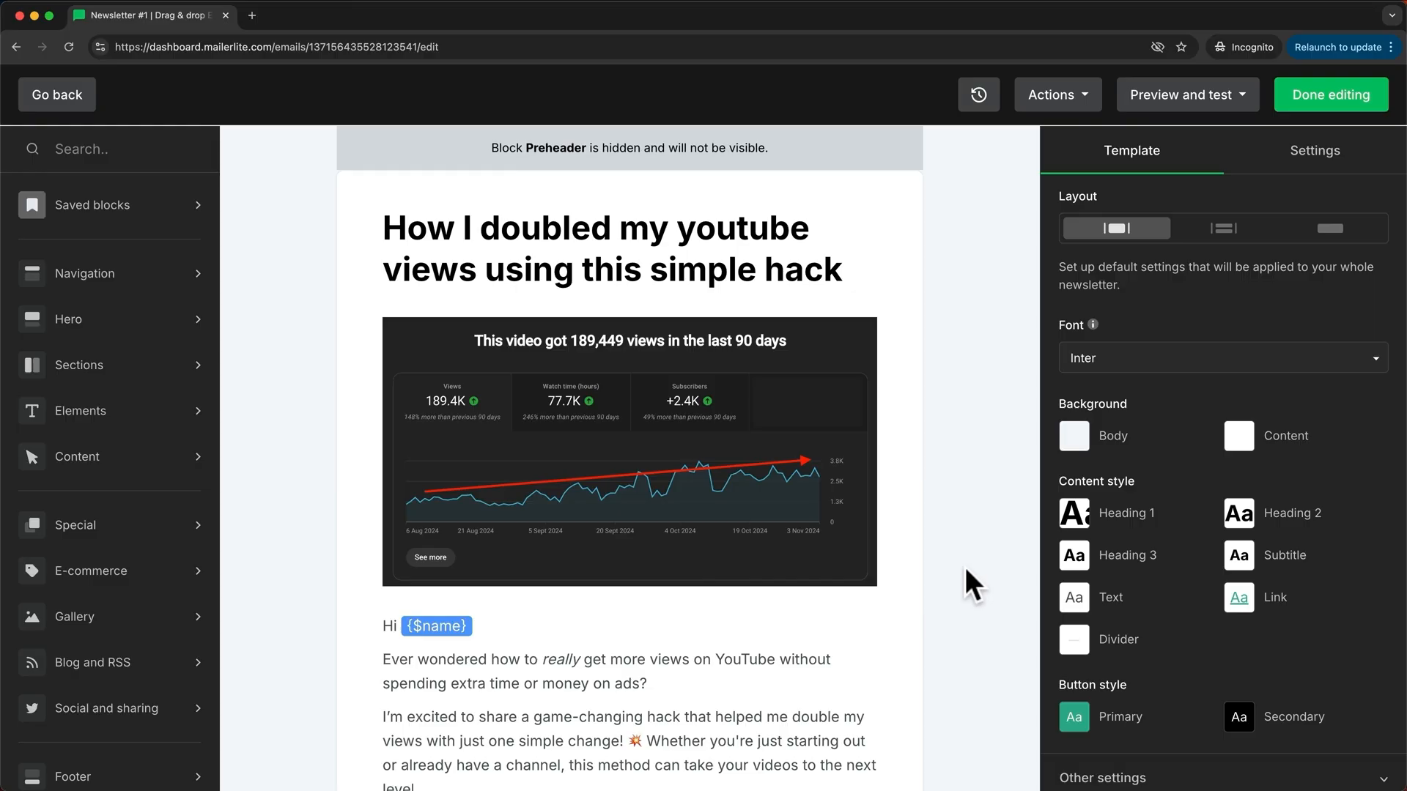
Step: Save the email design as a template named "Newsletter Template" and return to editing
left_click(1092, 99)
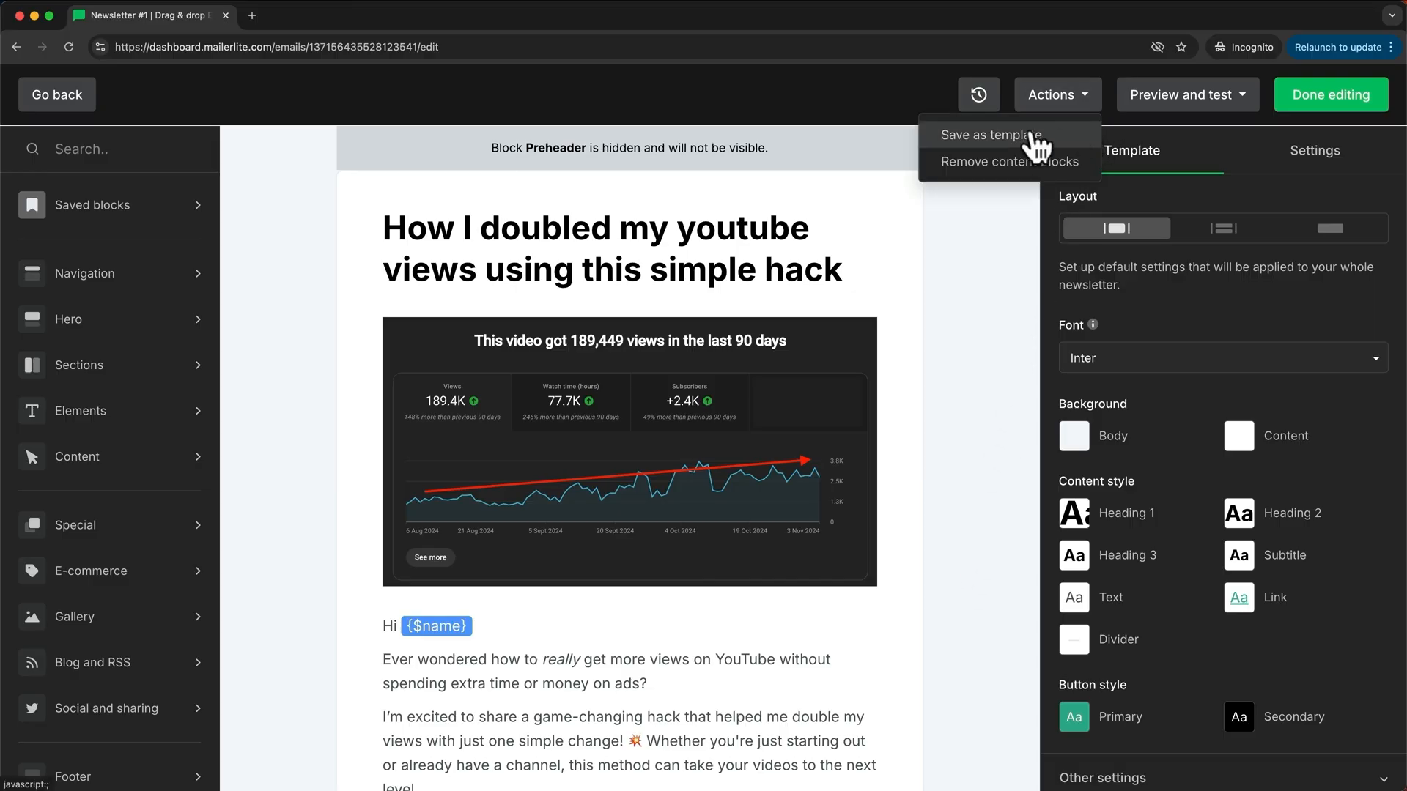
left_click(990, 135)
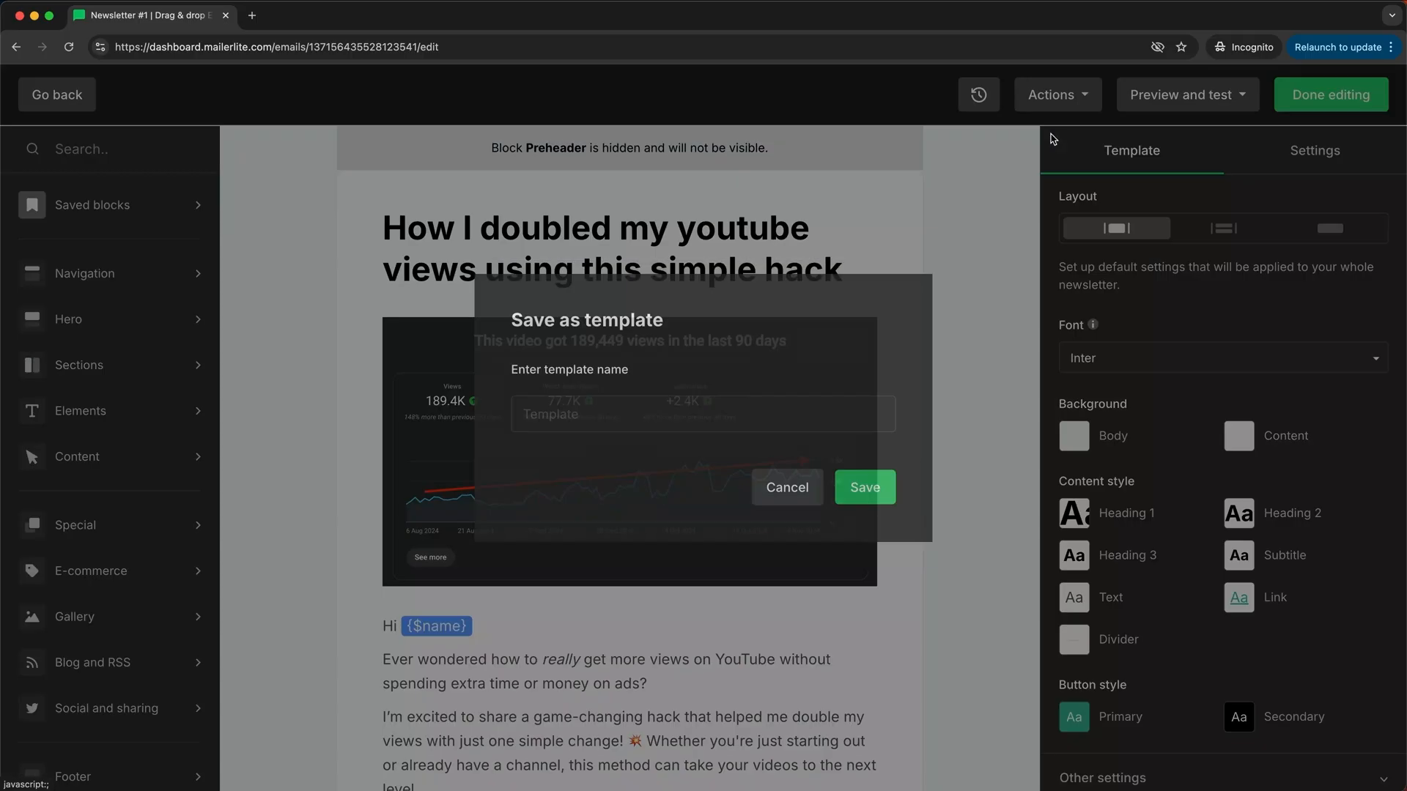
type("Newsletter Tempaltes")
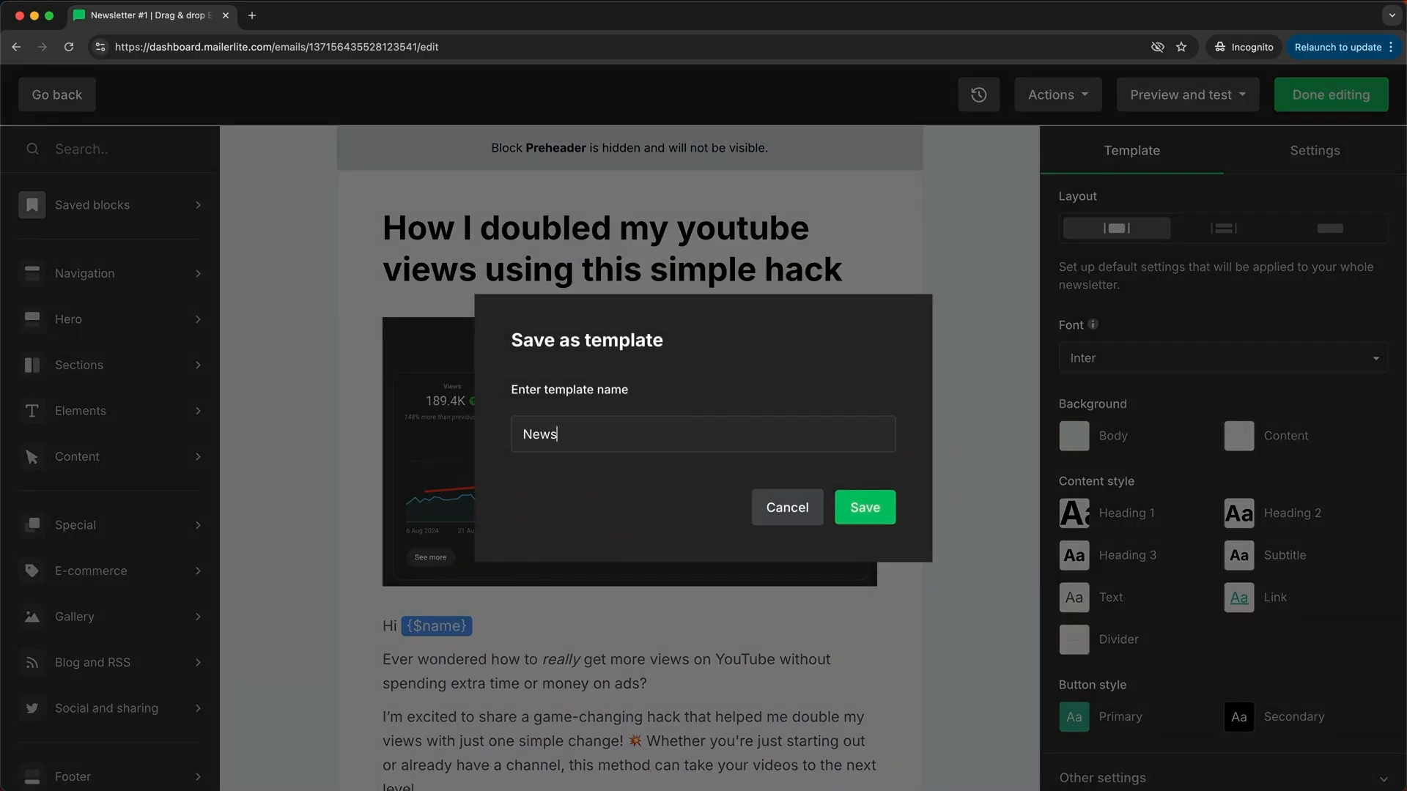
key("BackSpace")
key("BackSpace")
key("BackSpace")
key("BackSpace")
key("BackSpace")
type("late")
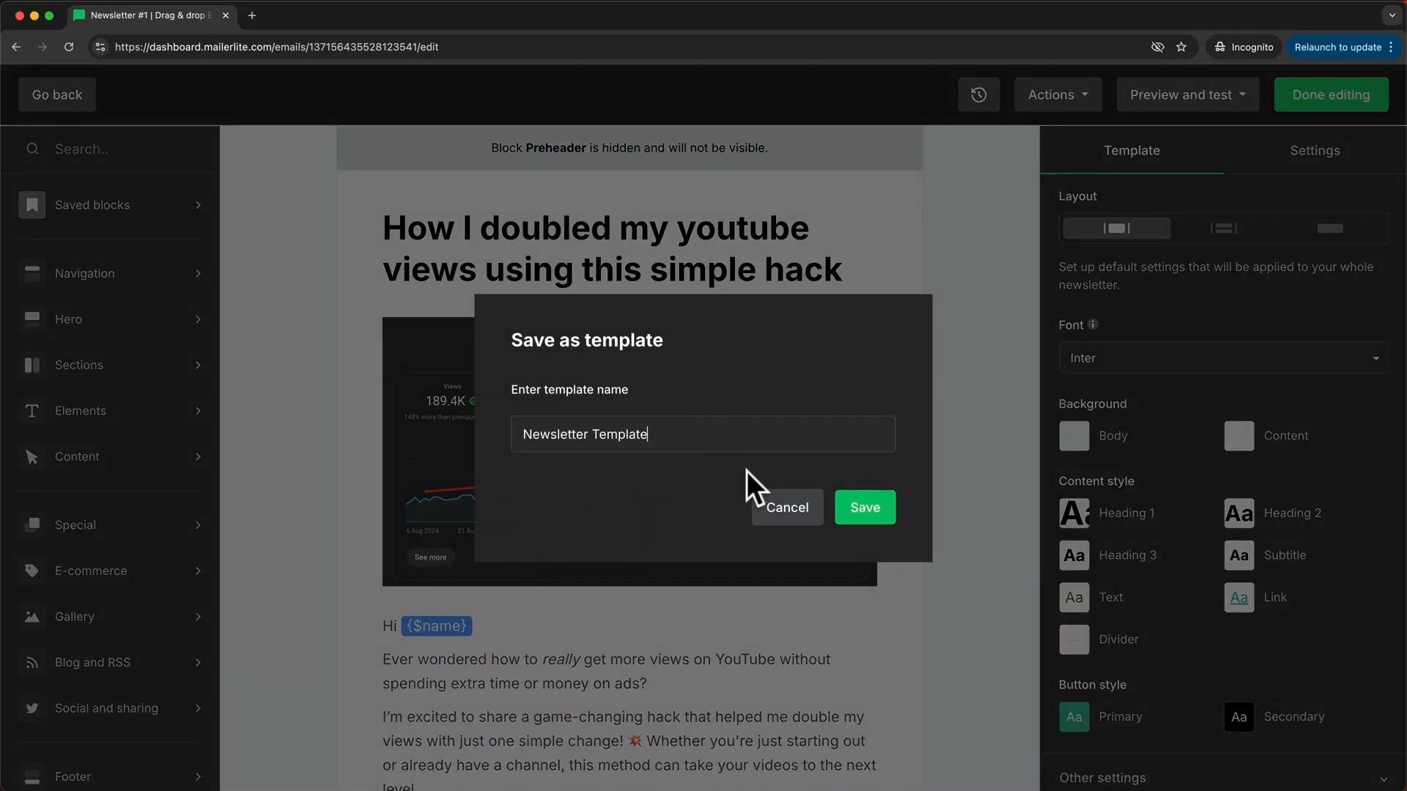
left_click(844, 507)
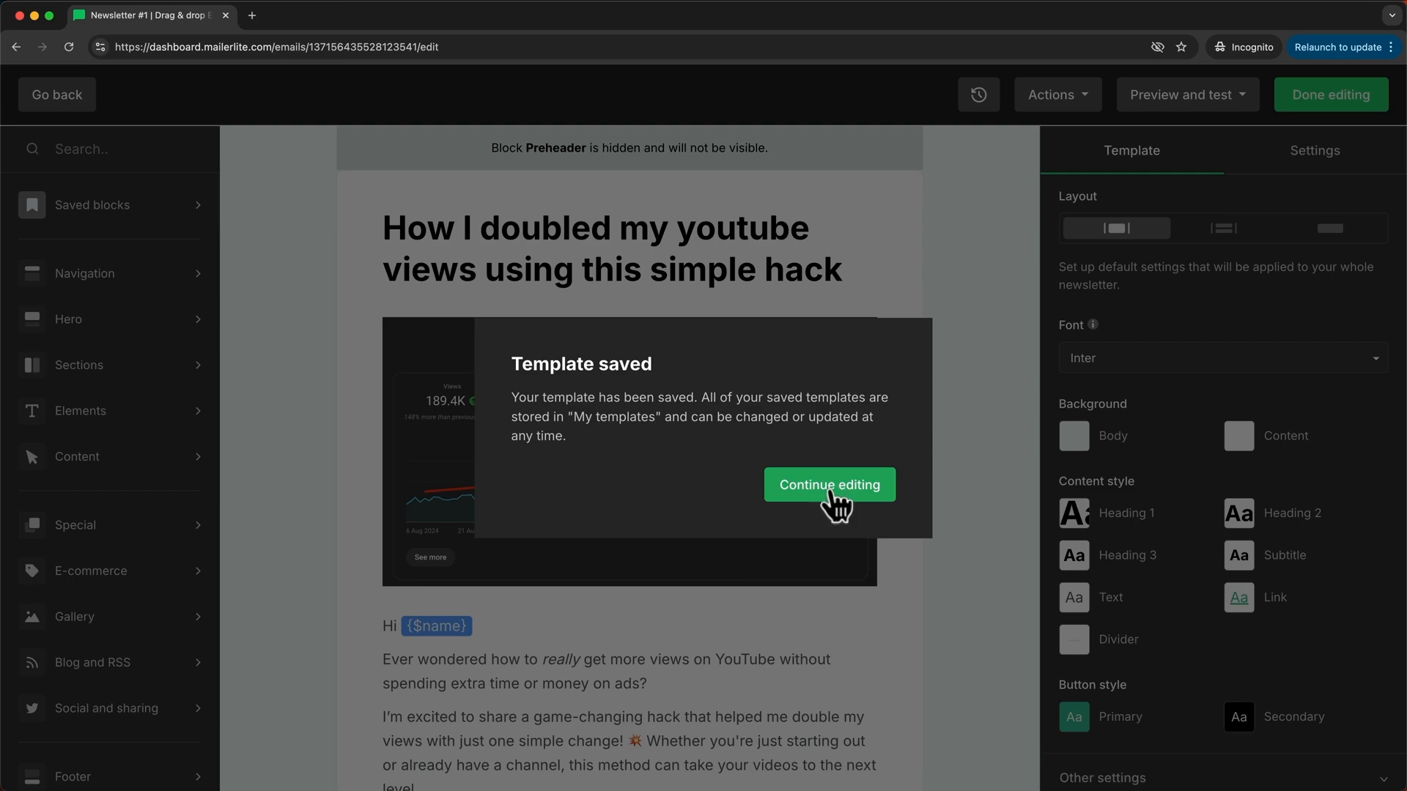
left_click(839, 486)
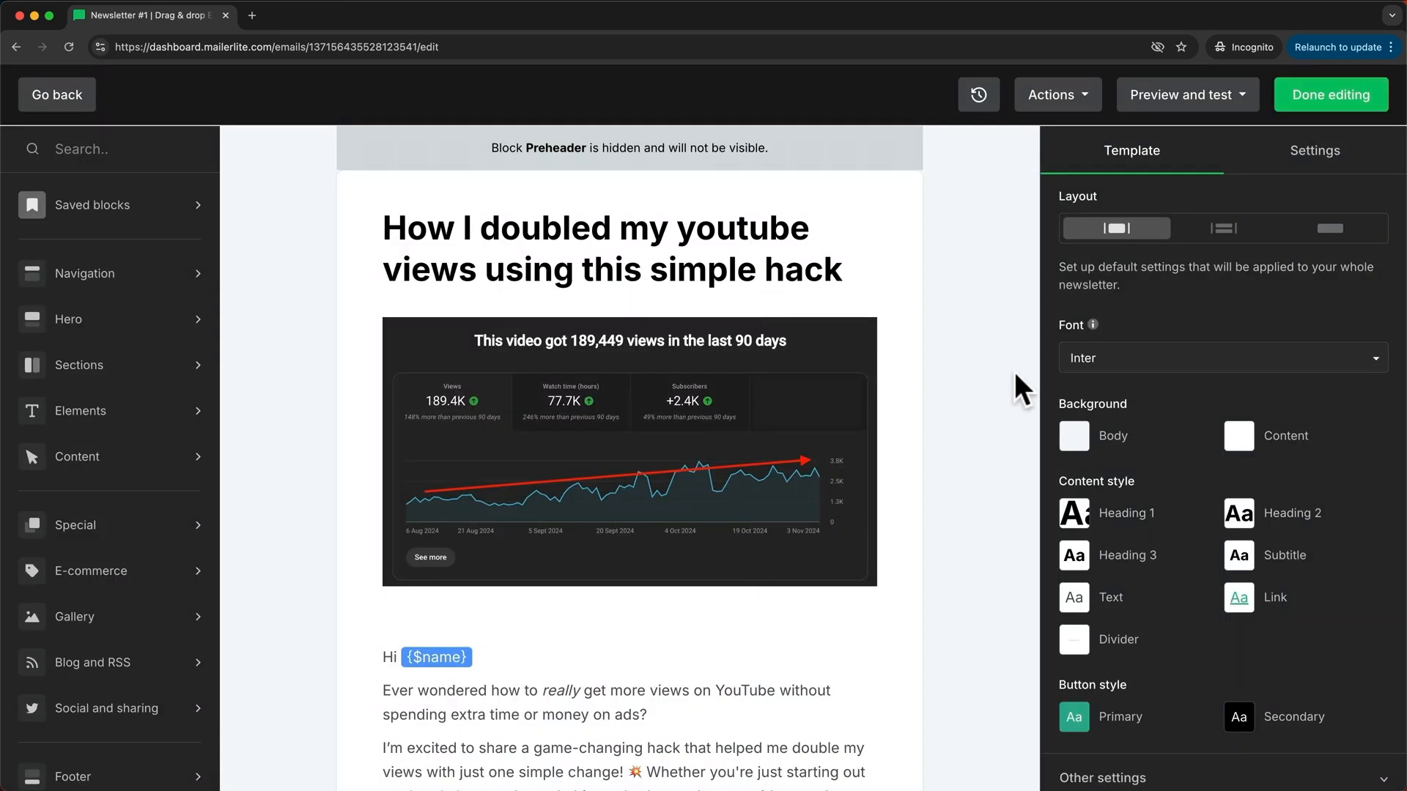
Step: Finish editing the email and send the campaign to the Youtube Subscribers group from the review page
left_click(1221, 108)
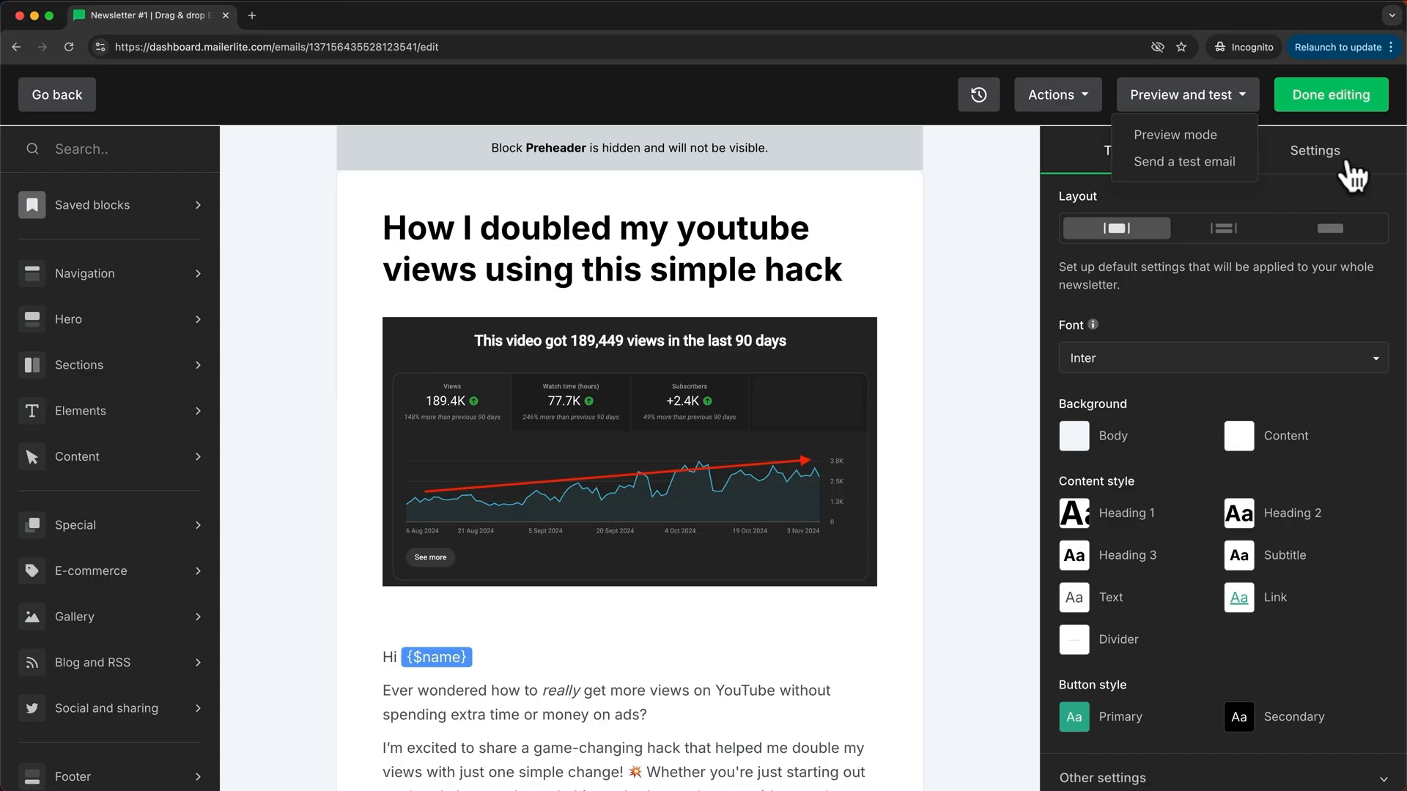
left_click(1332, 103)
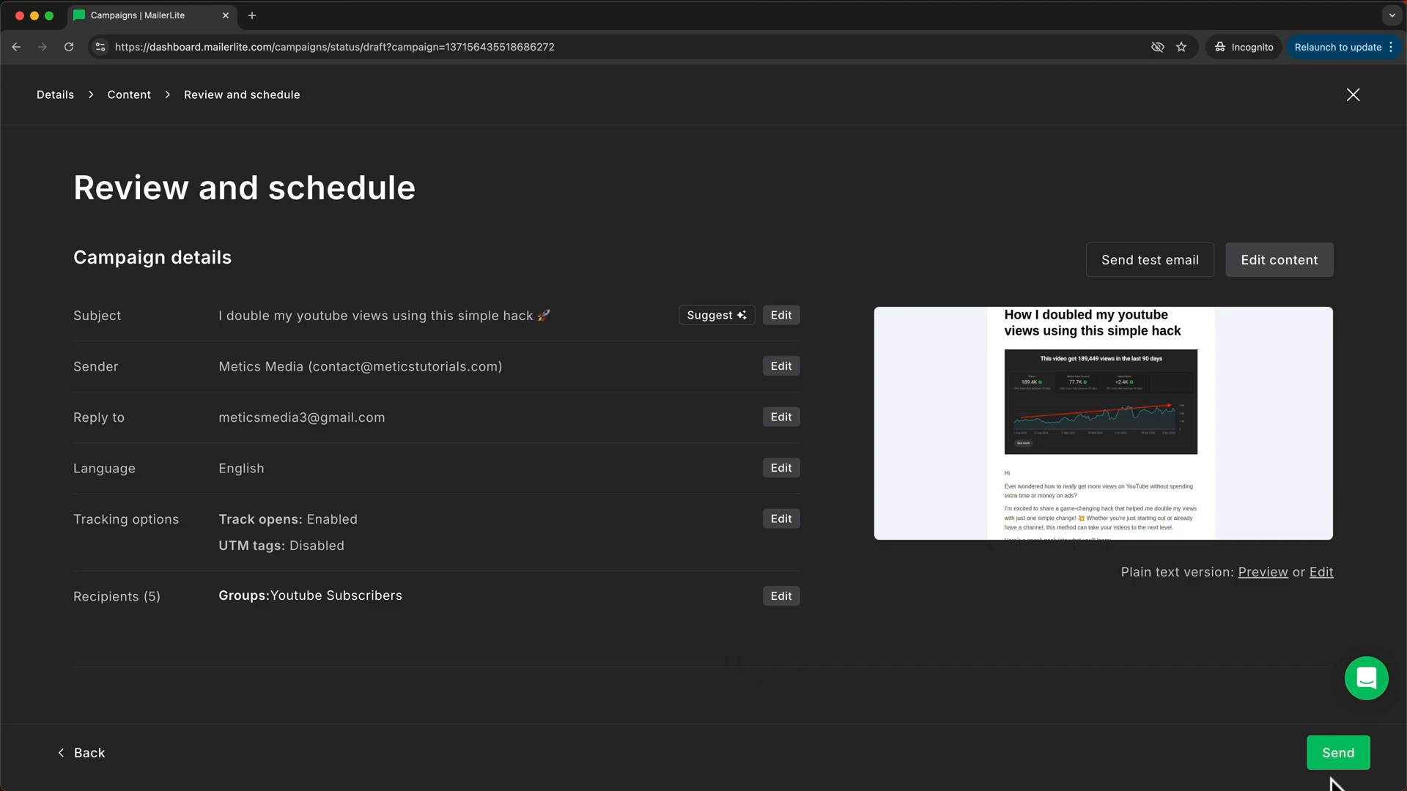
left_click(1338, 753)
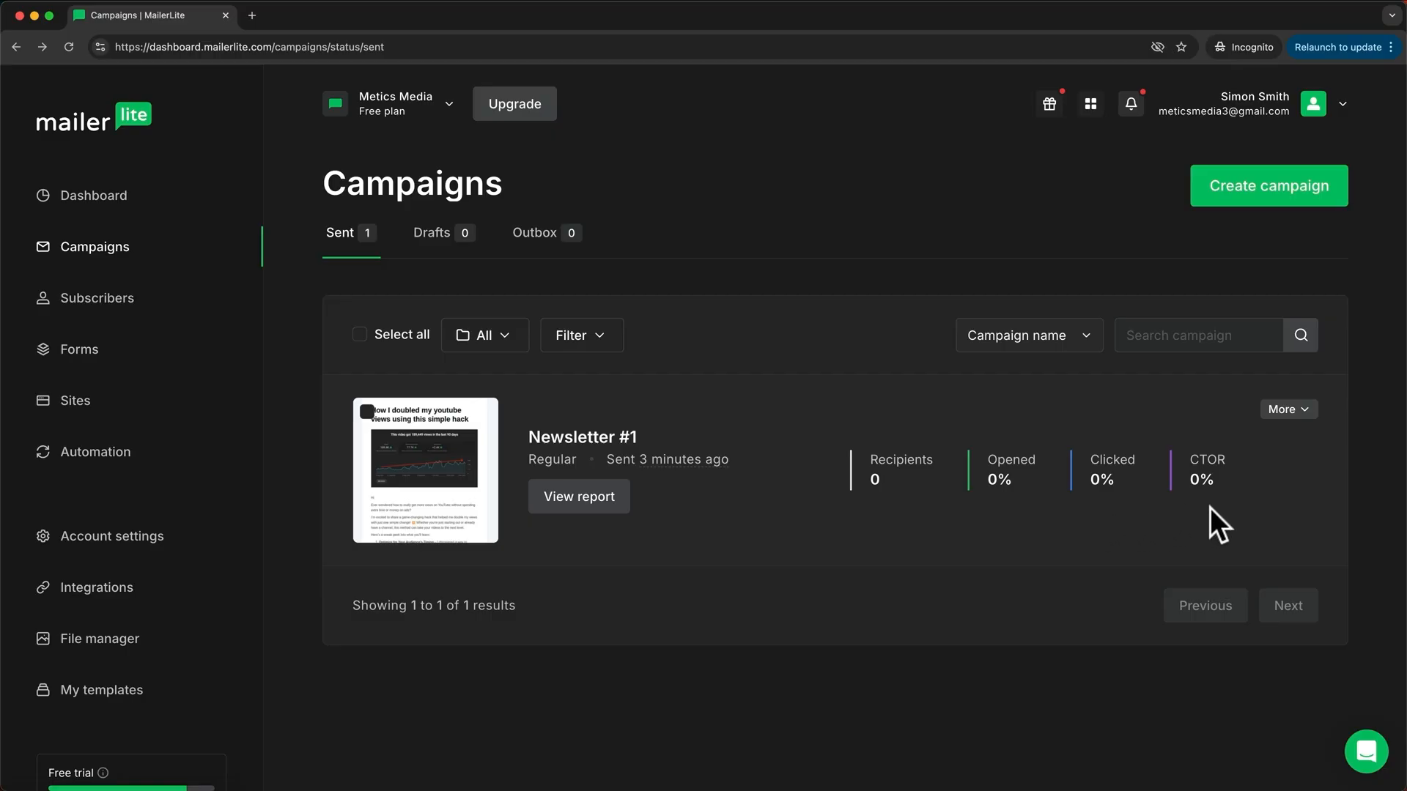
Step: Open the report of the sent Newsletter #1 campaign and examine its open, click and bounce statistics
left_click(595, 517)
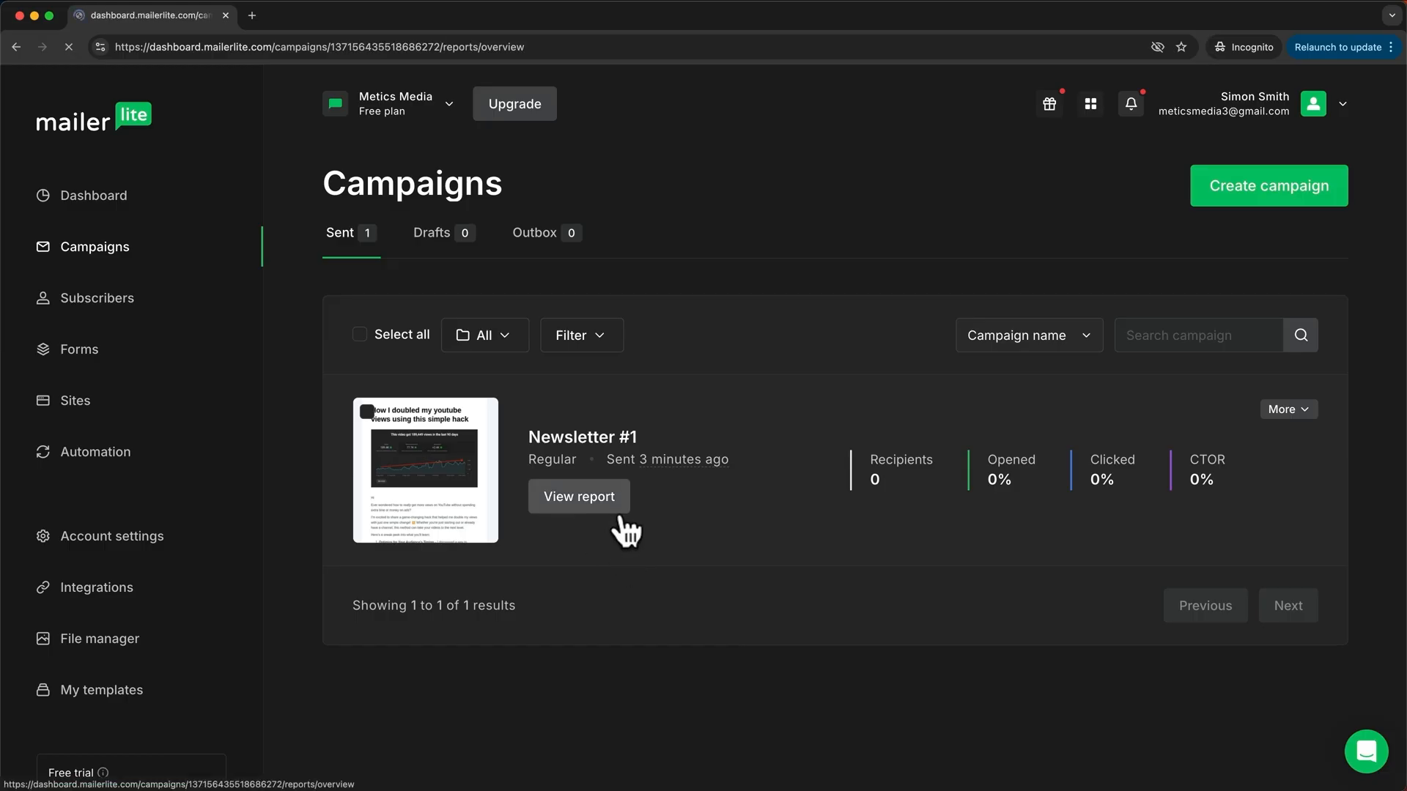
scroll(872, 407, "down", 2)
scroll(872, 408, "down", 3)
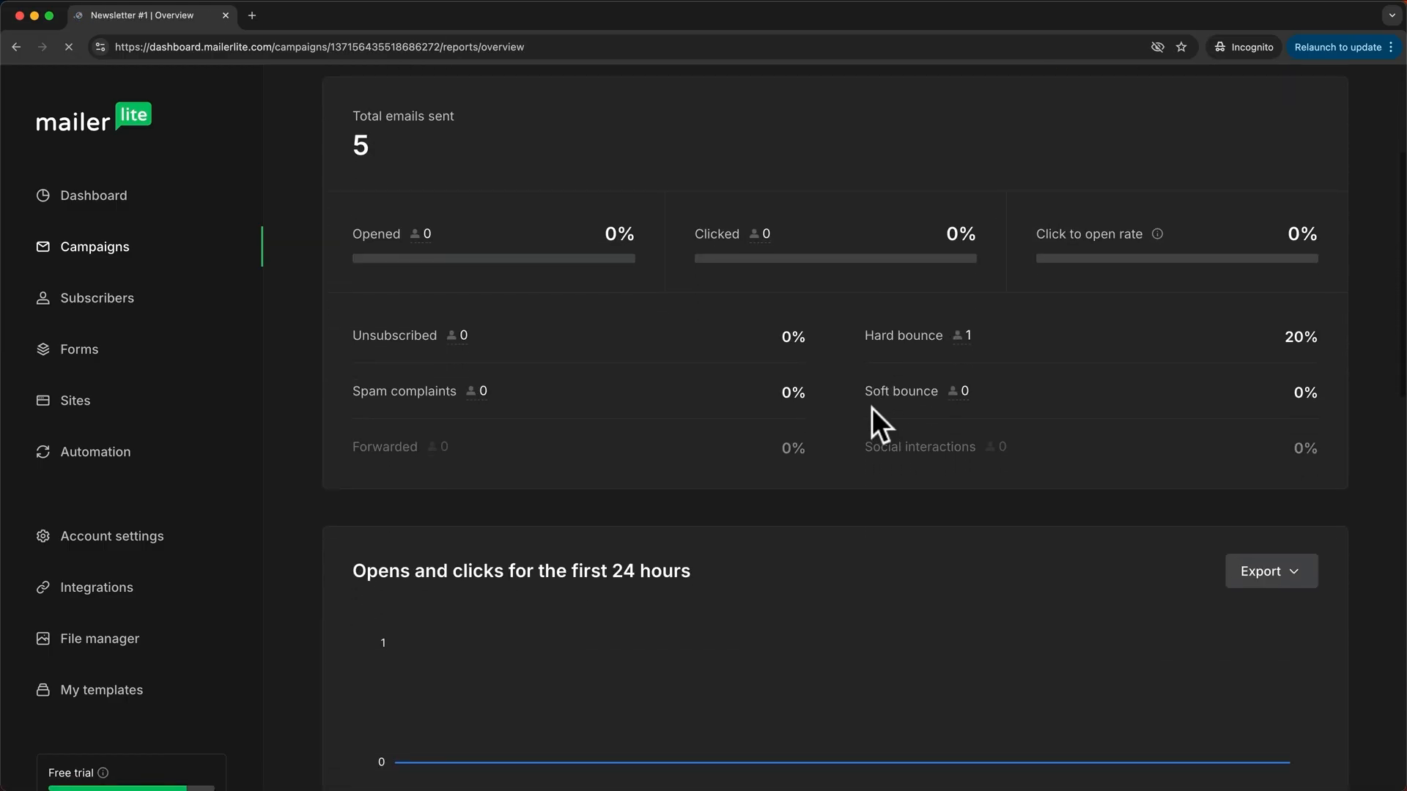